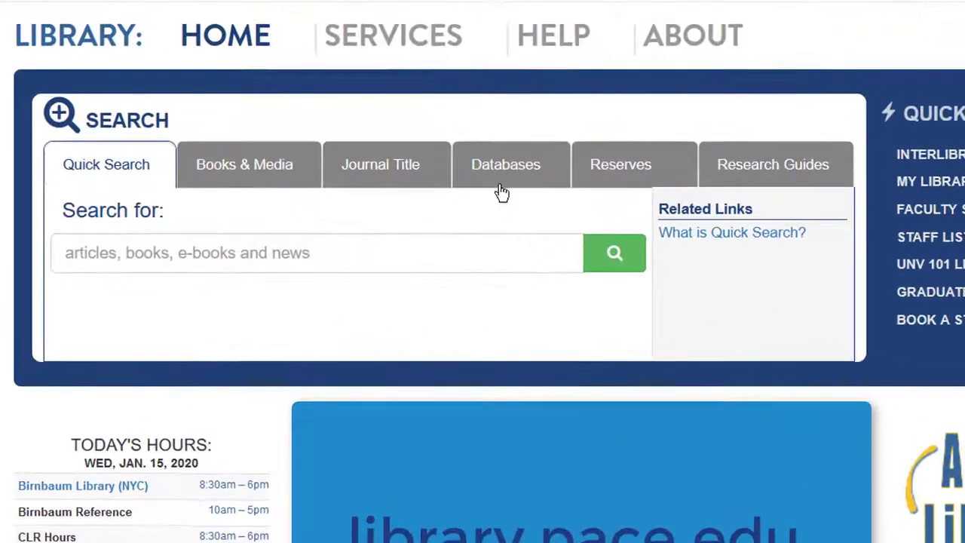
# - Show the library's database search and choose Nursing & Medicine as the subject
pyautogui.click(502, 181)
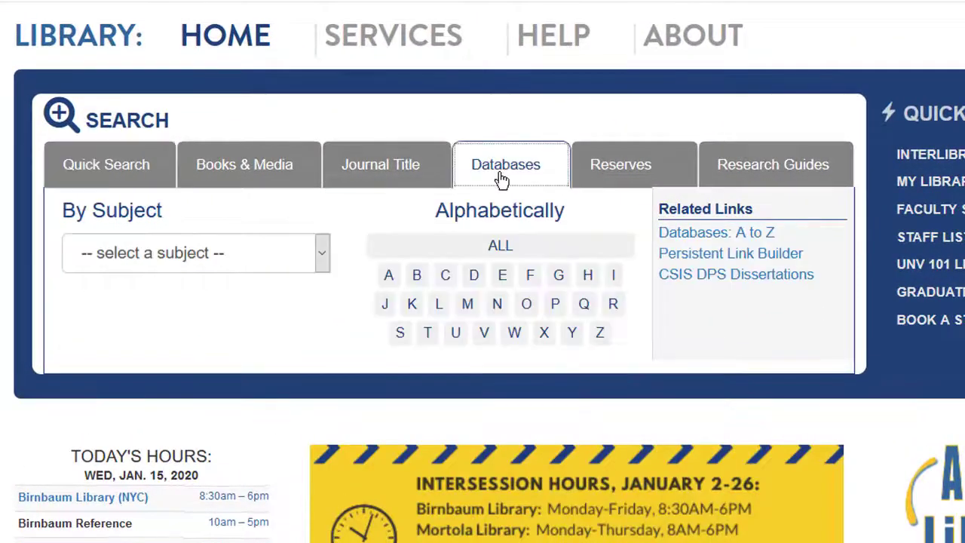
pyautogui.click(323, 256)
pyautogui.moveTo(352, 343); pyautogui.dragTo(351, 537)
pyautogui.click(256, 537)
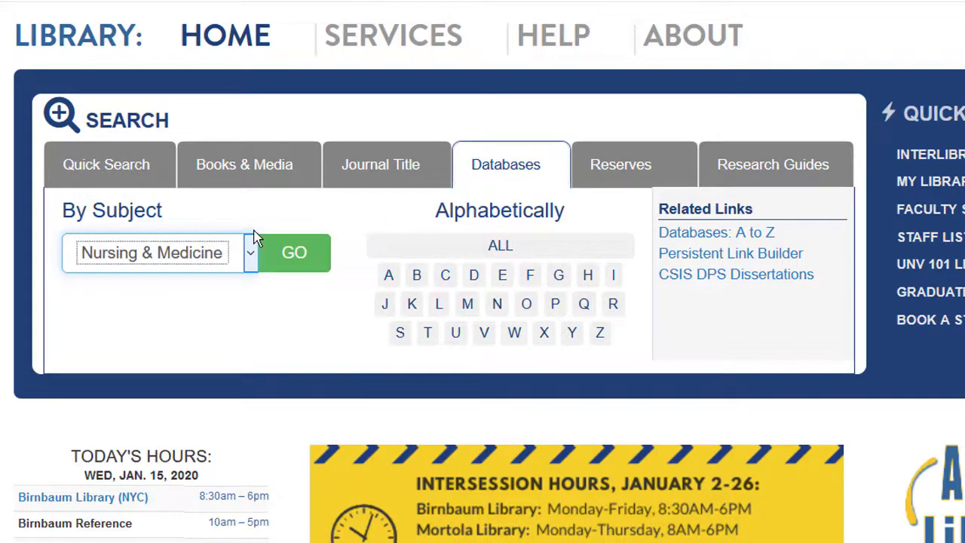
# - List the library databases starting with P and open PubMed
pyautogui.click(555, 306)
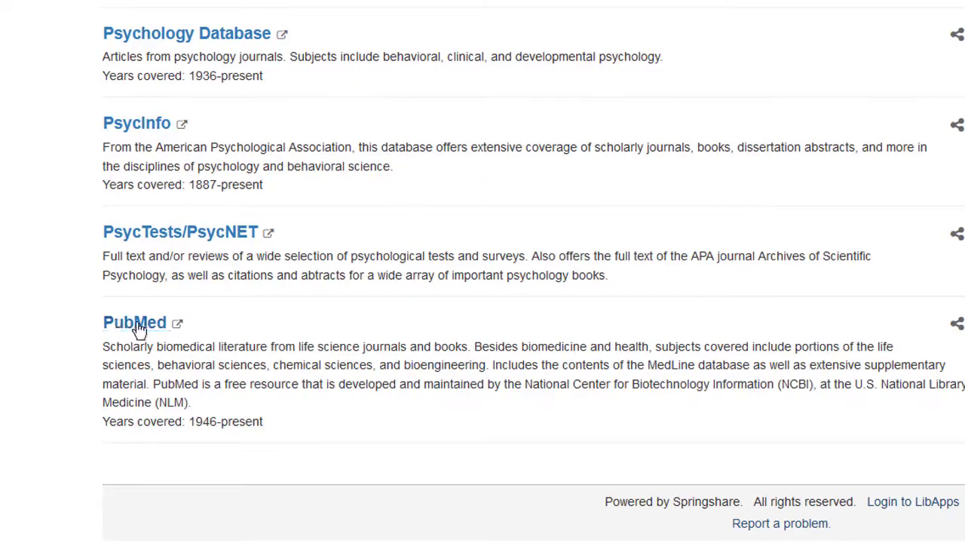
pyautogui.click(150, 324)
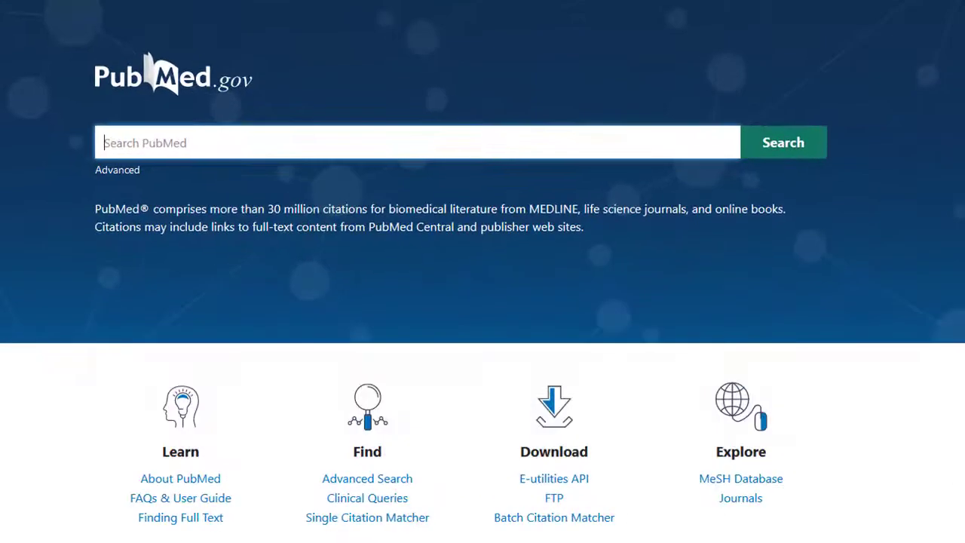
# - Search PubMed for osteoporosis and expand that search's query details in the advanced search history
pyautogui.write('osteoporosis')
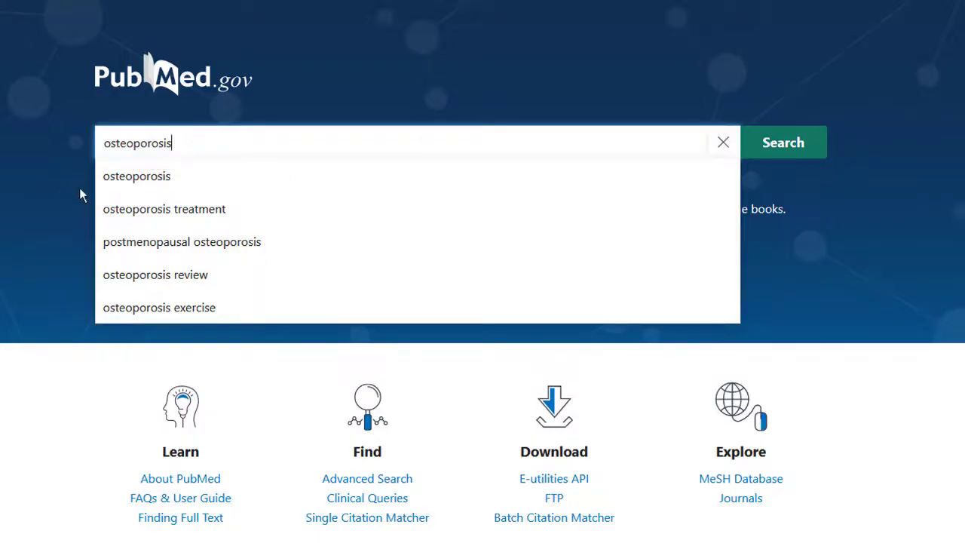
pyautogui.click(802, 145)
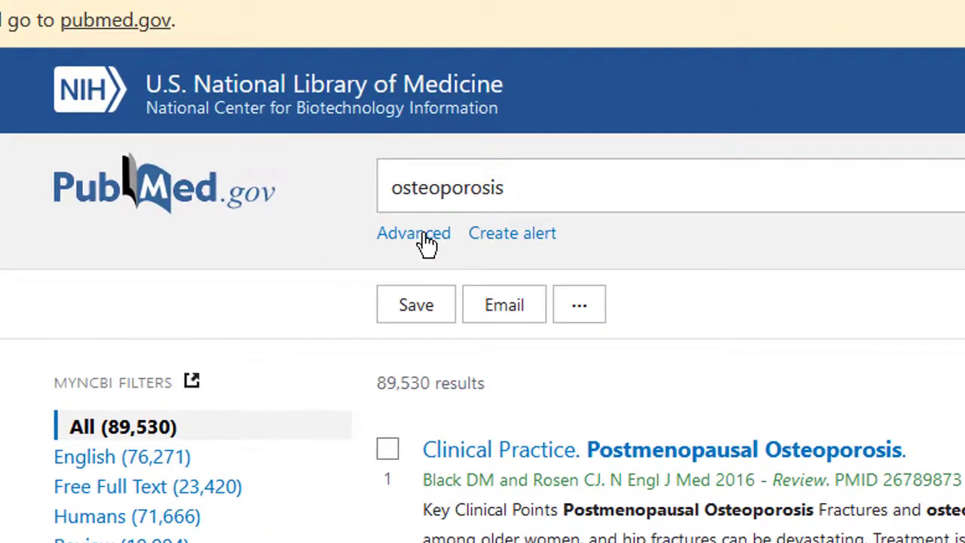
pyautogui.click(422, 236)
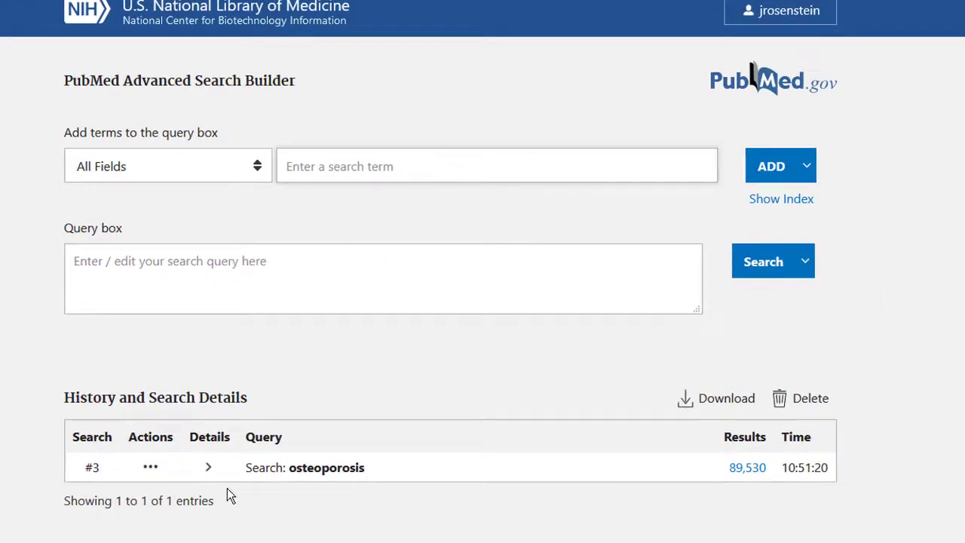
pyautogui.click(208, 468)
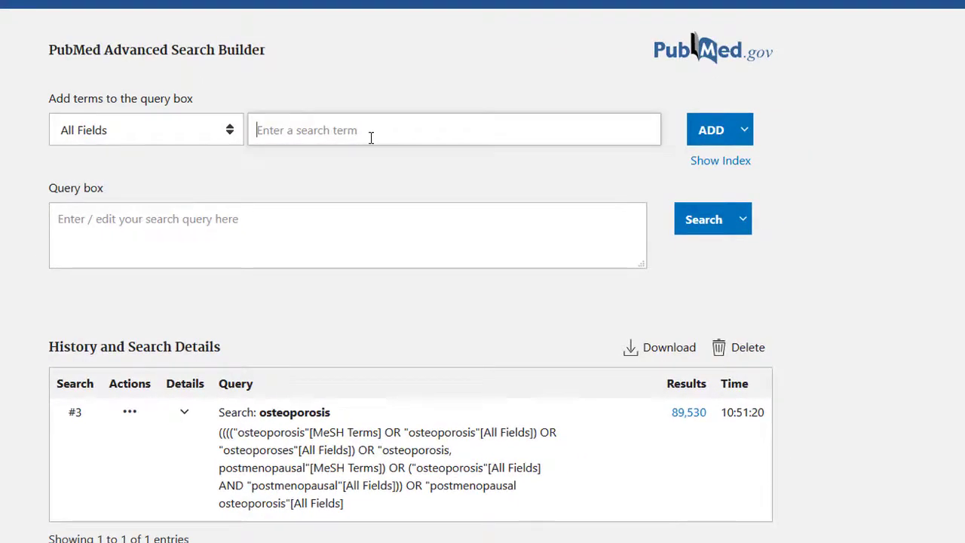
# - Run an advanced search for intravenous in all fields and expand its query details in the search history
pyautogui.write('intravenous')
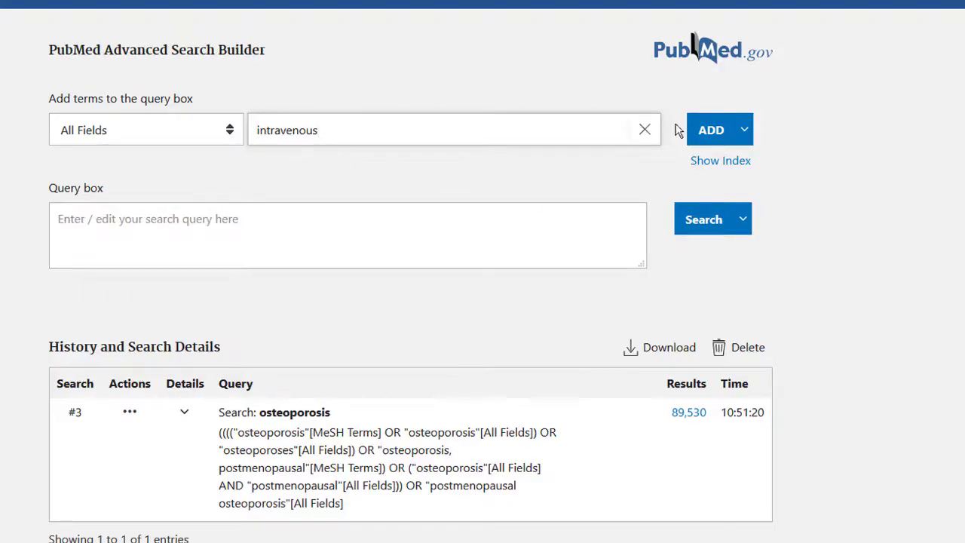
pyautogui.click(713, 132)
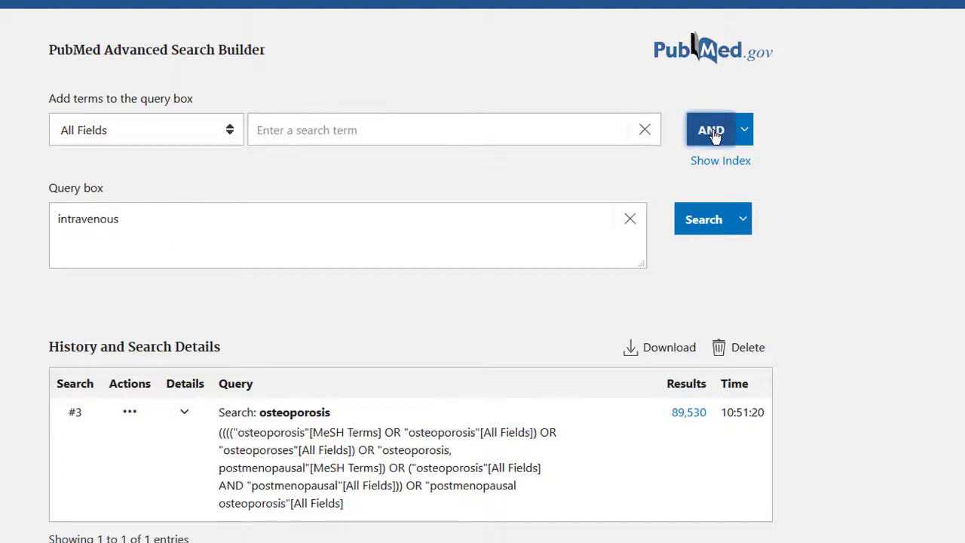
pyautogui.click(700, 236)
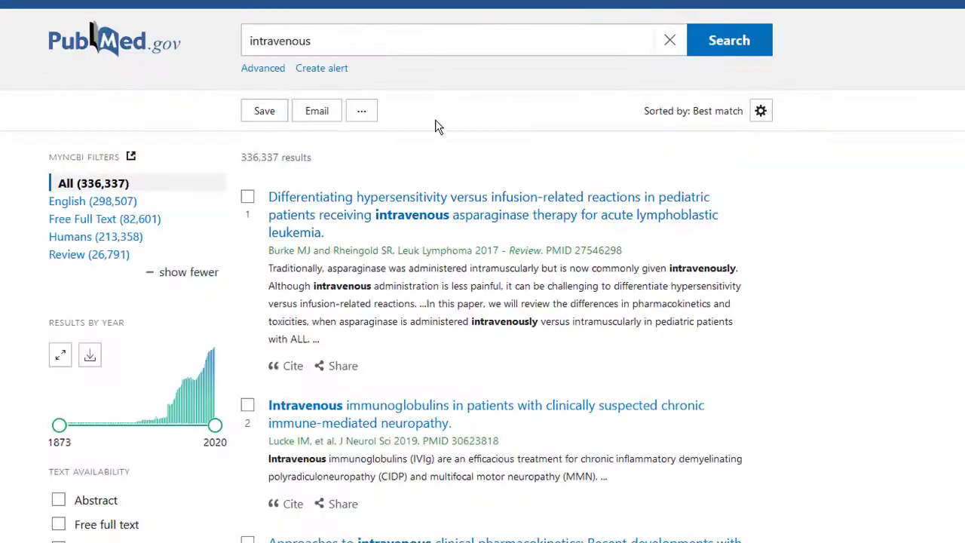
pyautogui.click(264, 76)
pyautogui.scroll(-1, 253, 290)
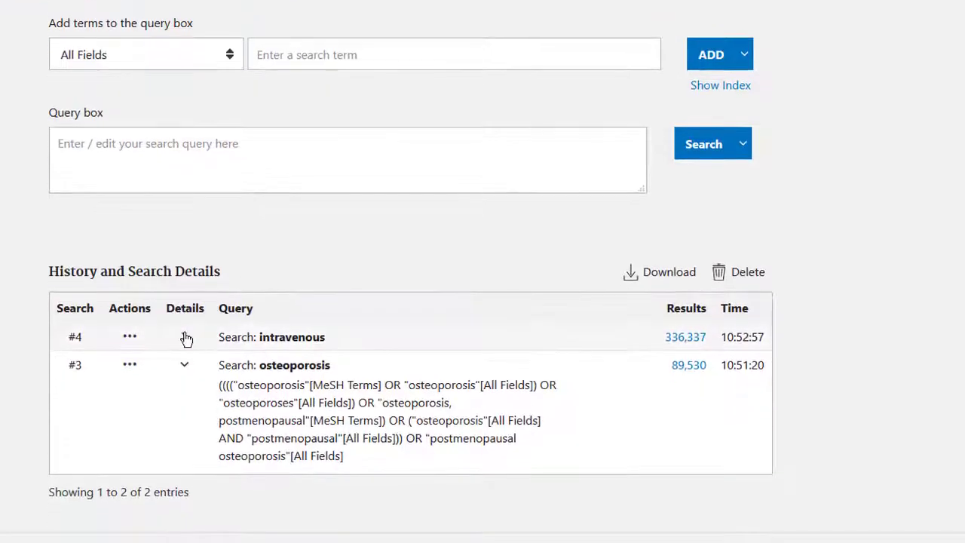
pyautogui.click(185, 337)
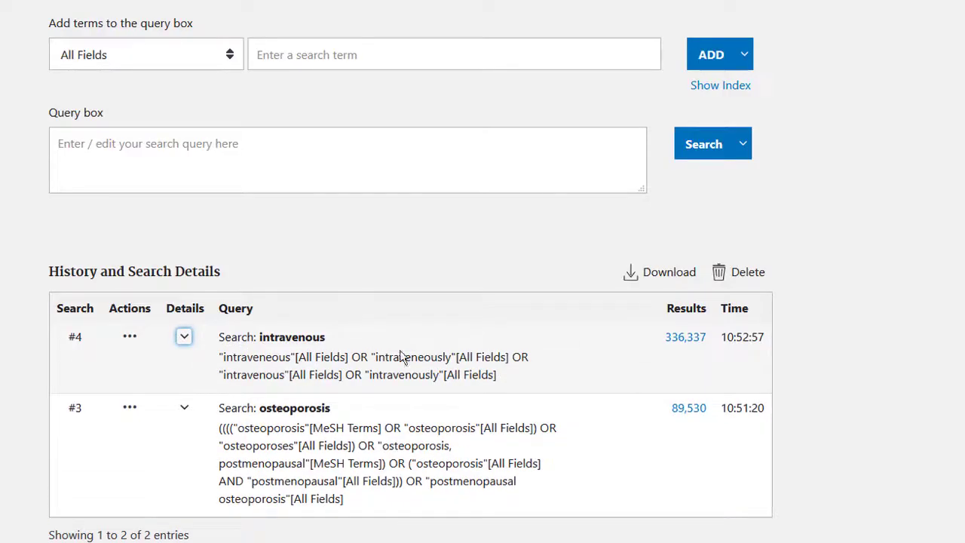
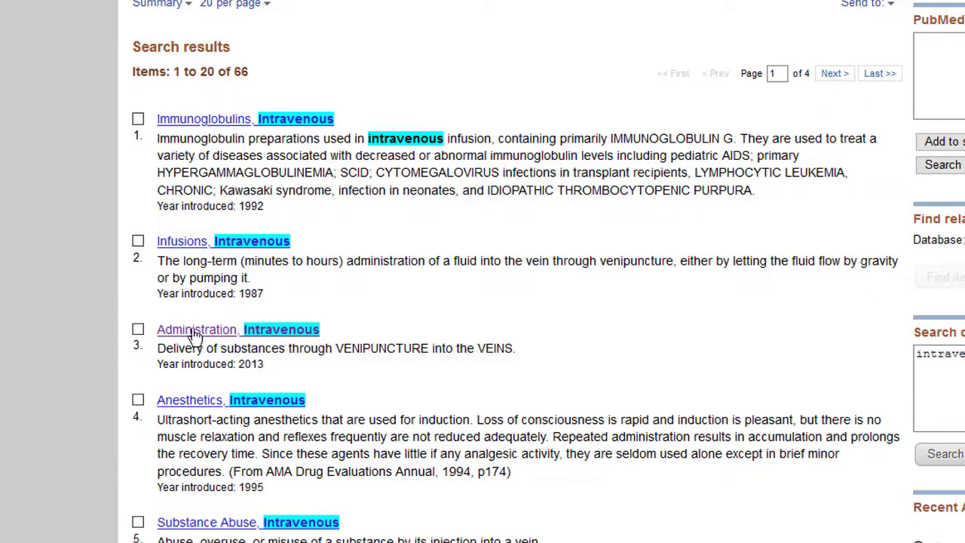
# - Open the MeSH record for Administration, Intravenous and examine where the heading sits in the MeSH hierarchy
pyautogui.click(280, 331)
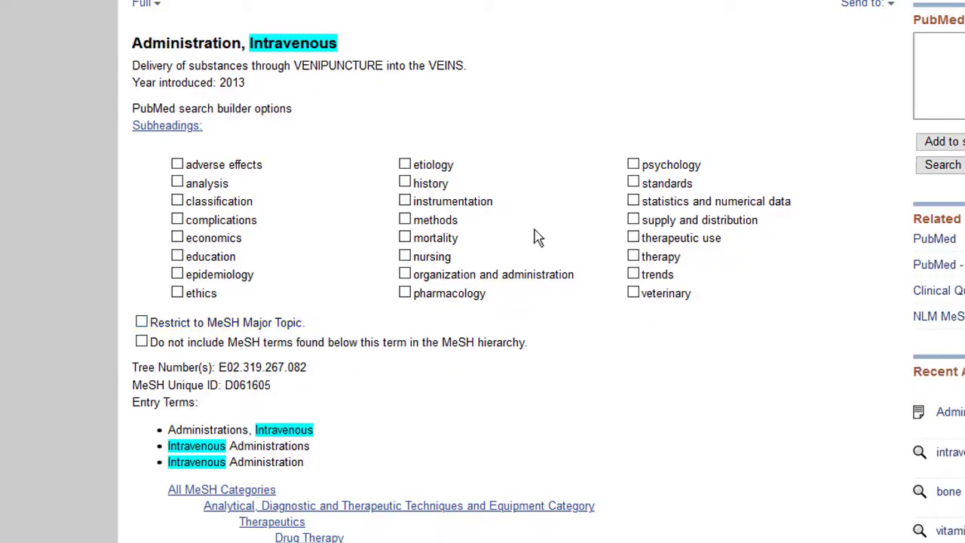
pyautogui.scroll(-3, 519, 409)
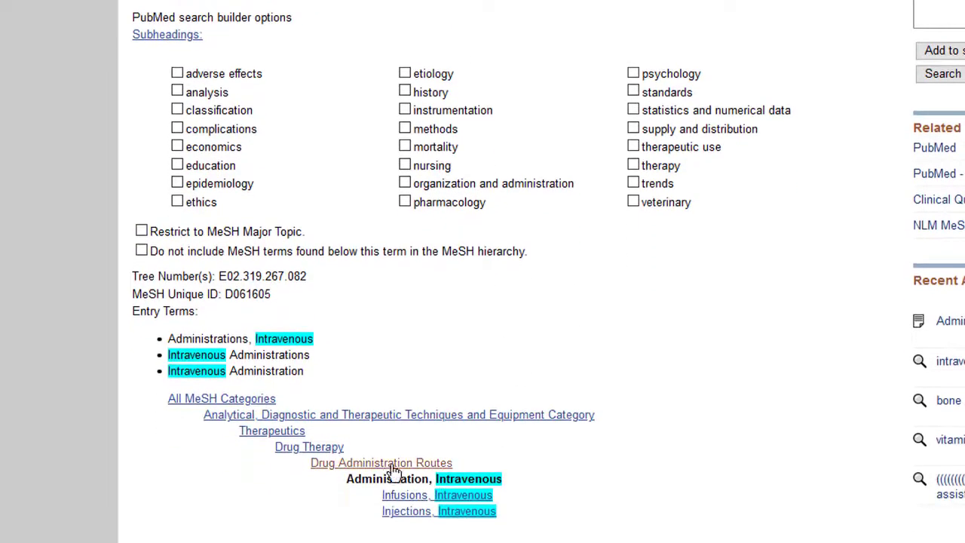
pyautogui.moveTo(343, 487); pyautogui.dragTo(514, 493)
pyautogui.click(529, 493)
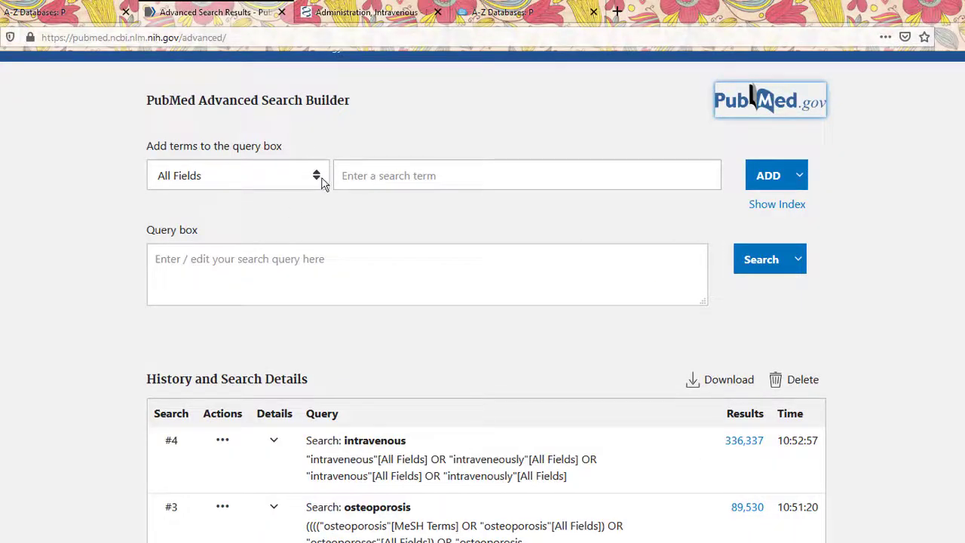
# - Set the search field of the PubMed advanced query builder to MeSH Terms
pyautogui.click(300, 183)
pyautogui.press('Up')
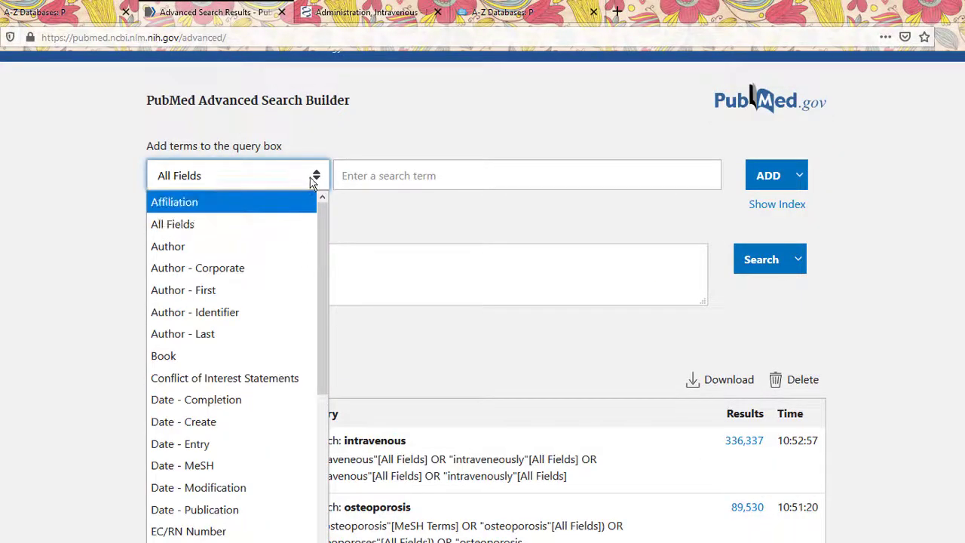
pyautogui.scroll(-1, 323, 255)
pyautogui.moveTo(322, 255); pyautogui.dragTo(319, 390)
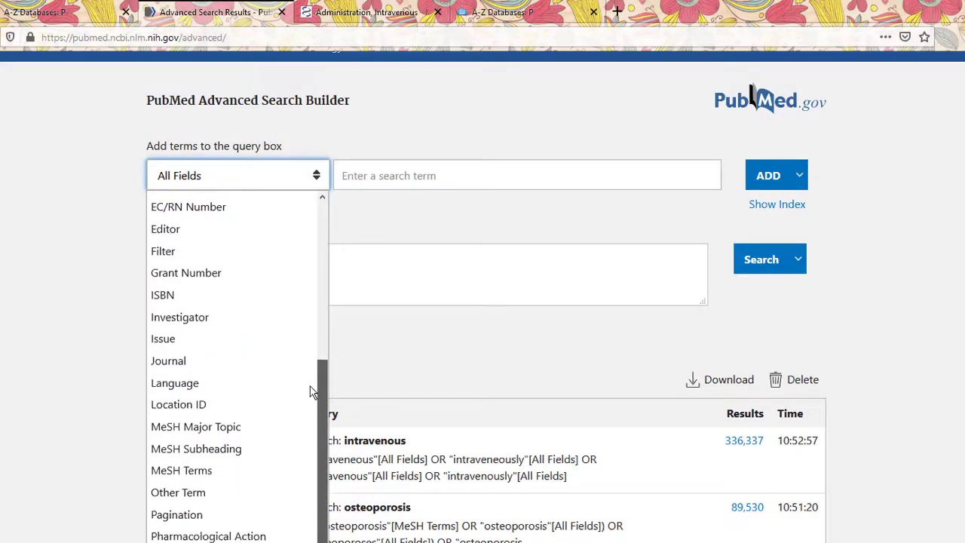
pyautogui.click(238, 469)
# - Copy the heading Administration, Intravenous from its MeSH record and run a PubMed search with it as a MeSH term
pyautogui.click(366, 12)
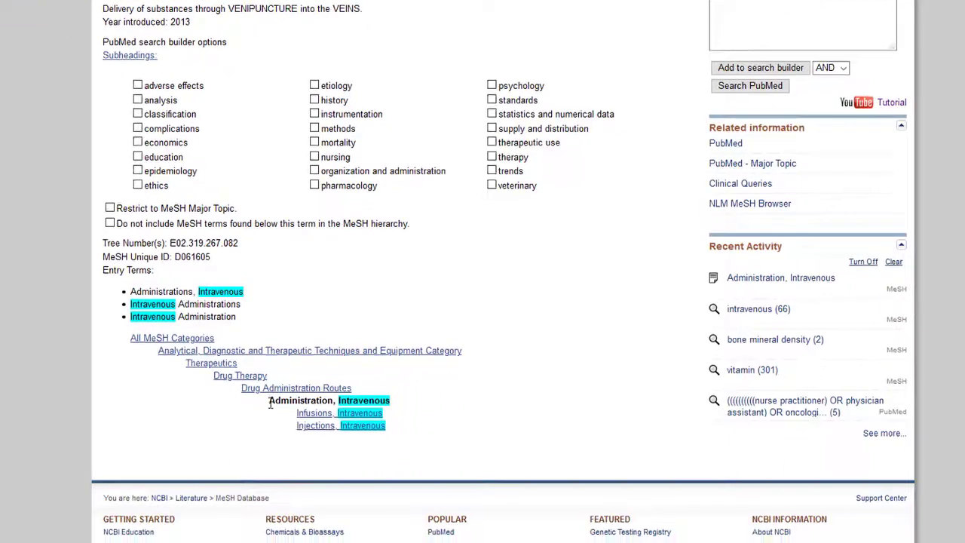
pyautogui.moveTo(269, 401); pyautogui.dragTo(400, 405)
pyautogui.hotkey('ctrl', 'c')
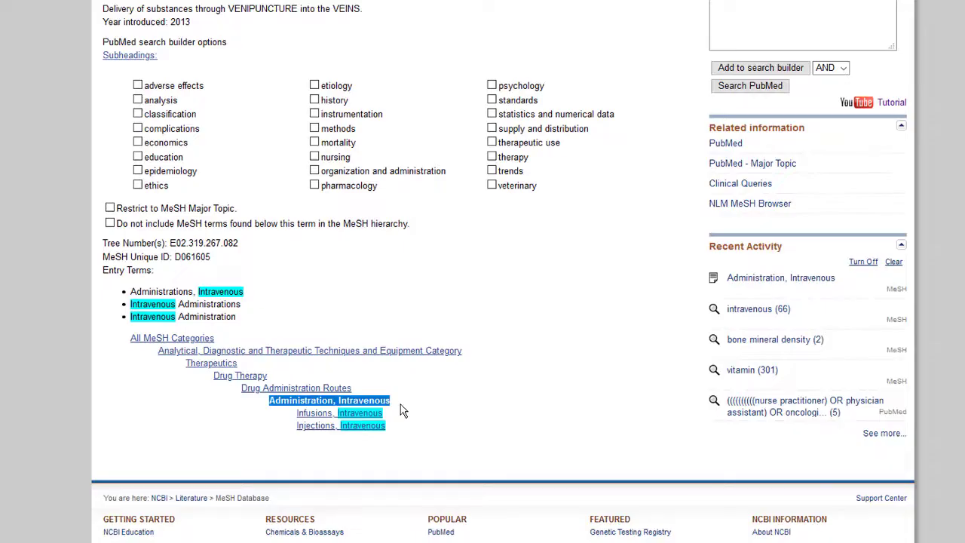
pyautogui.click(219, 8)
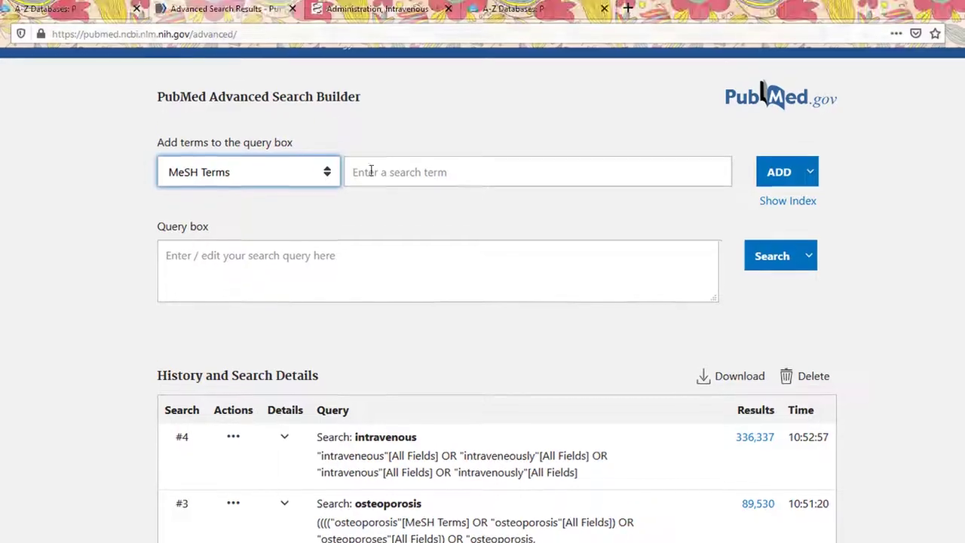
pyautogui.click(371, 172)
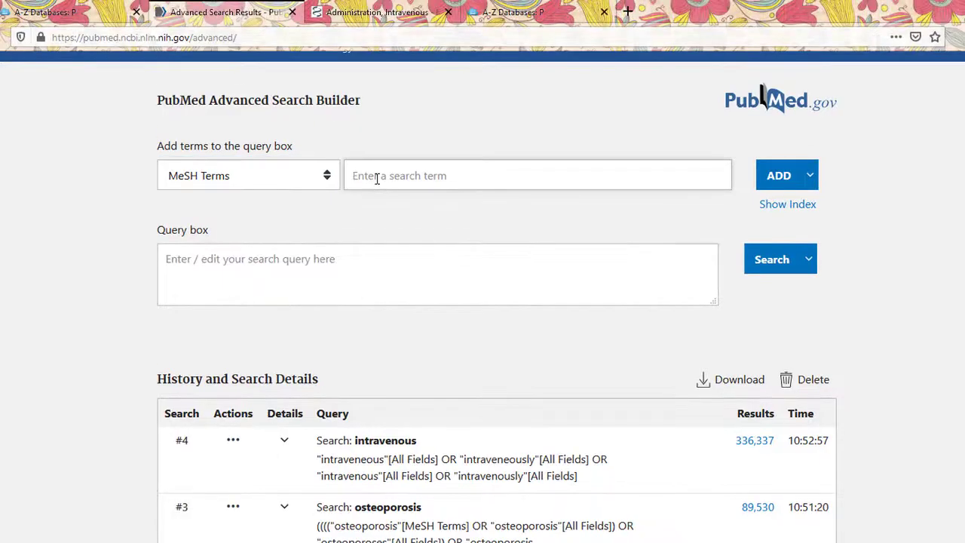
pyautogui.hotkey('ctrl', 'v')
pyautogui.click(778, 175)
pyautogui.click(761, 258)
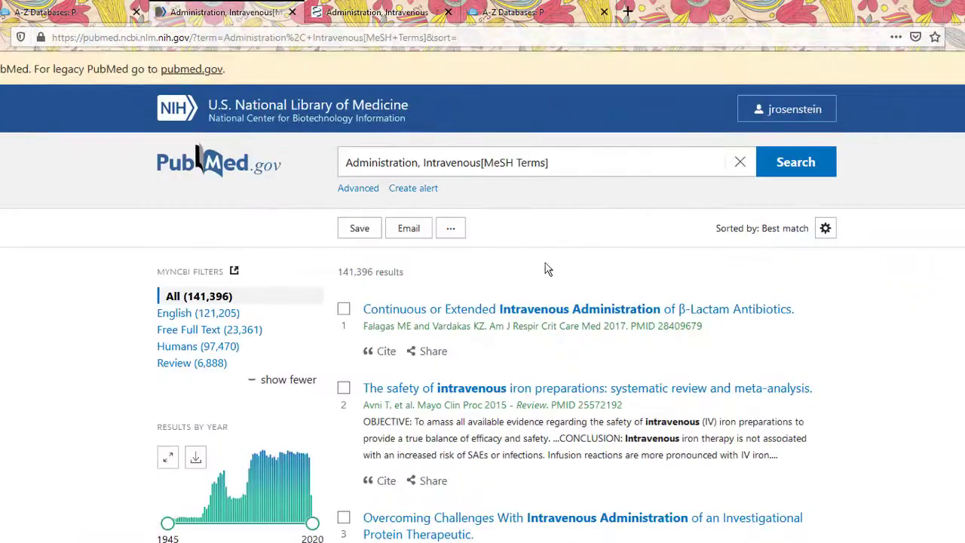
# - Combine the intravenous search with the Administration, Intravenous MeSH search from the history using OR, and run the combined query
pyautogui.click(354, 190)
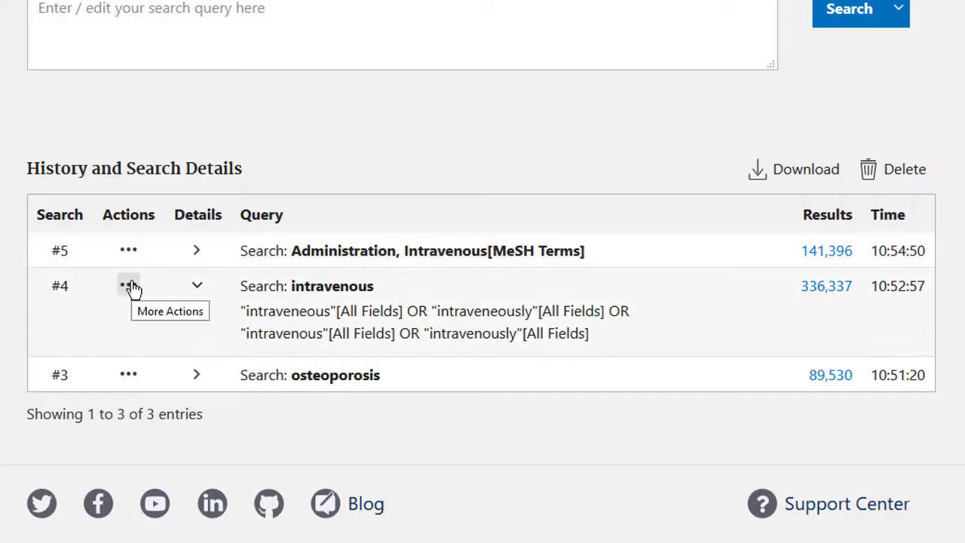
pyautogui.click(129, 287)
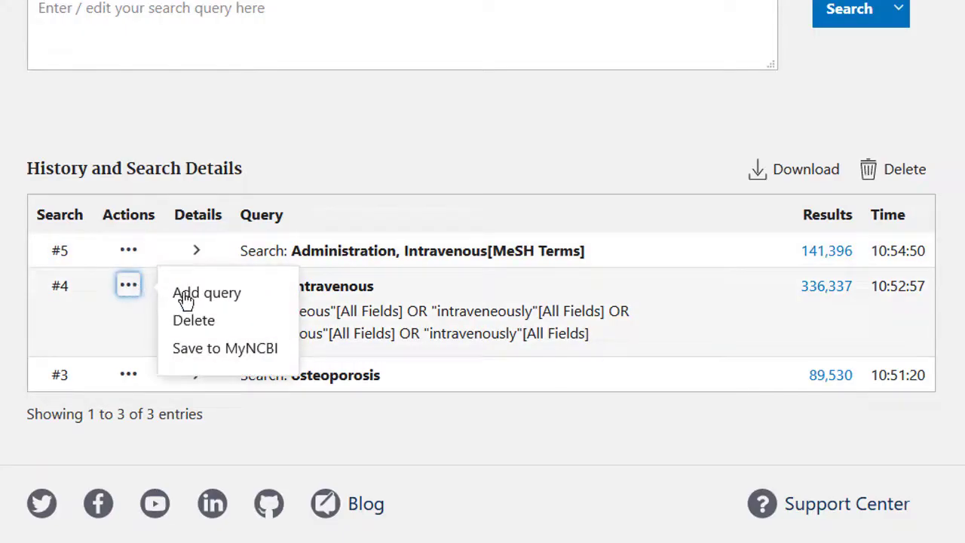
pyautogui.click(188, 294)
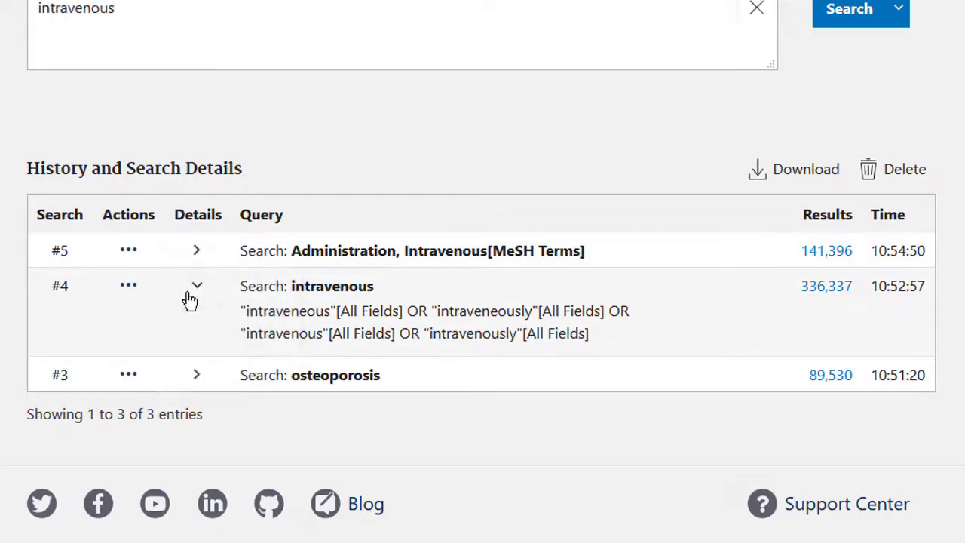
pyautogui.click(129, 249)
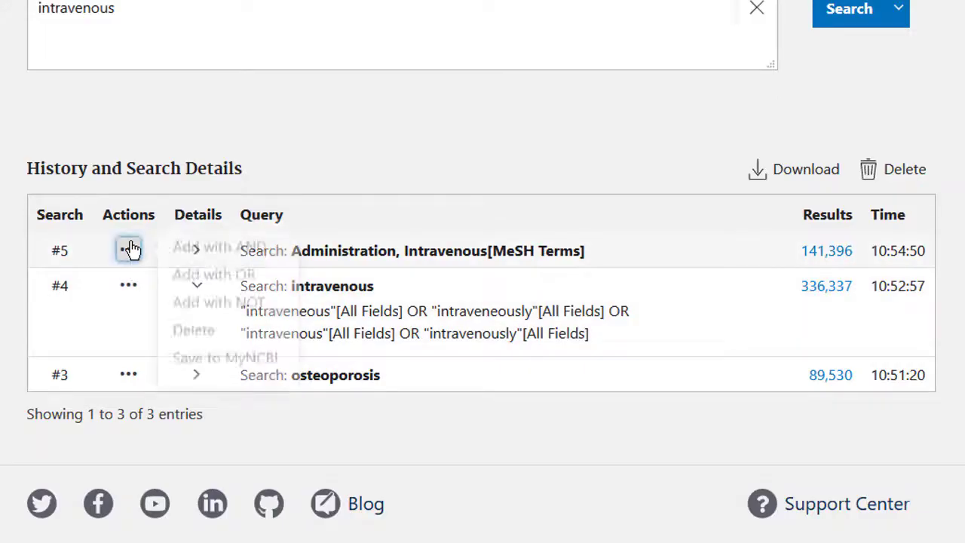
pyautogui.click(198, 291)
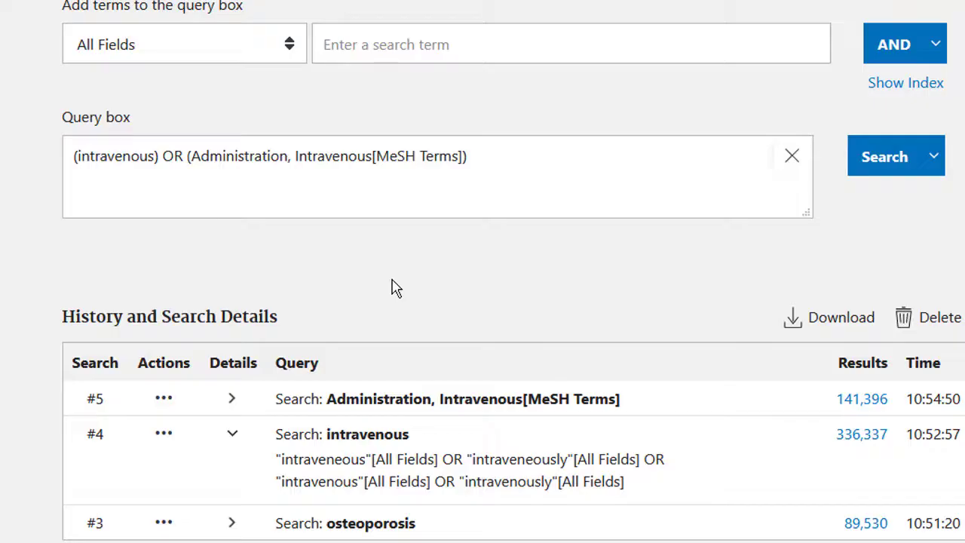
pyautogui.click(877, 164)
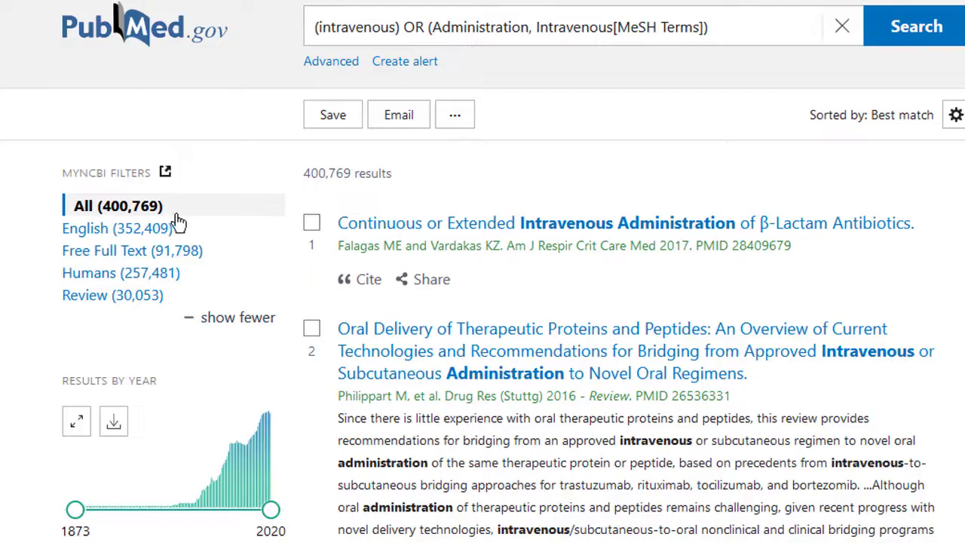
# - Run an advanced search for vitamin in all fields and expand its query details in the search history
pyautogui.click(332, 69)
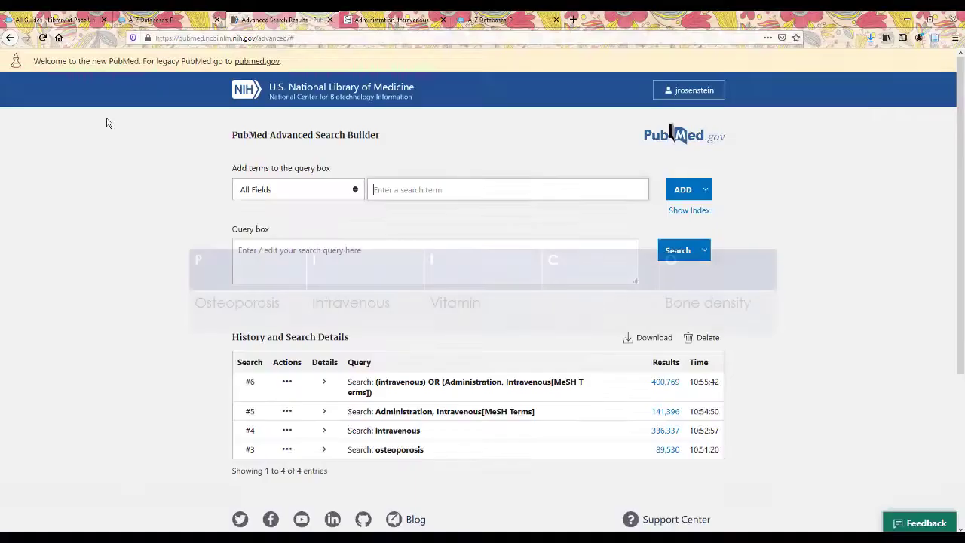
pyautogui.write('vitamin')
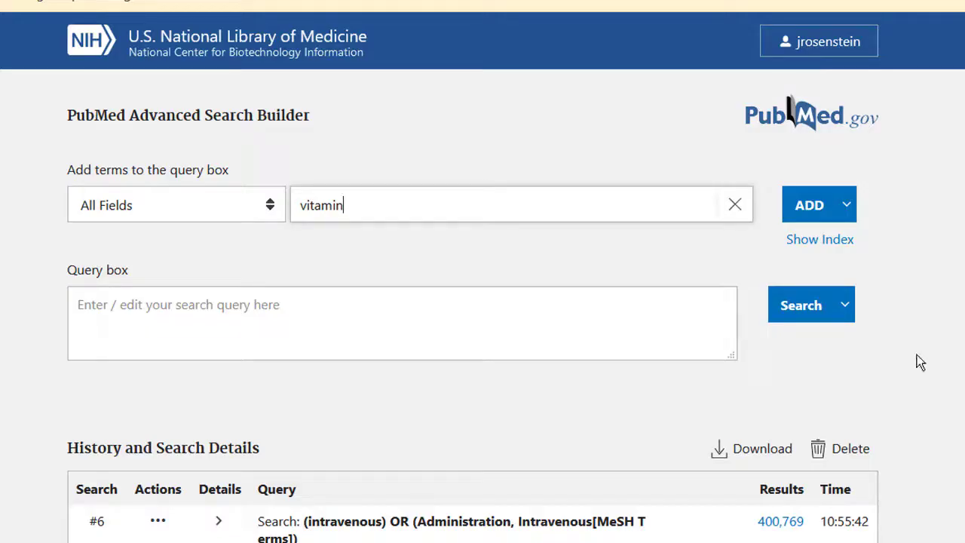
pyautogui.click(809, 205)
pyautogui.click(797, 309)
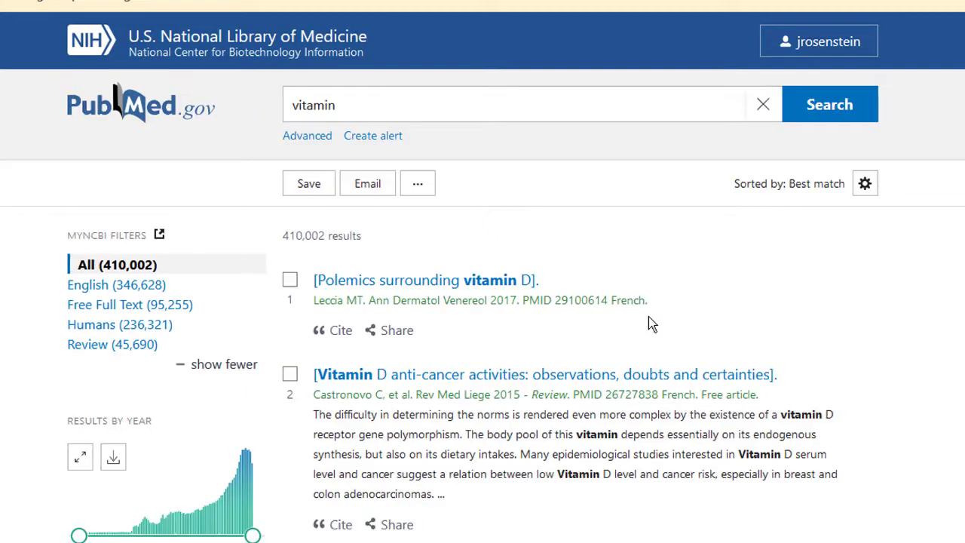
pyautogui.click(309, 140)
pyautogui.scroll(-4, 291, 279)
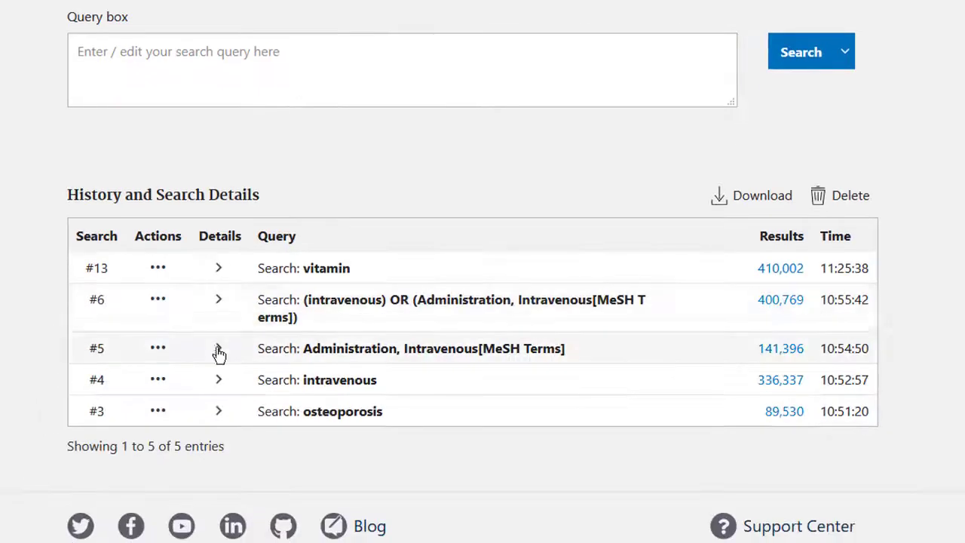
pyautogui.click(218, 267)
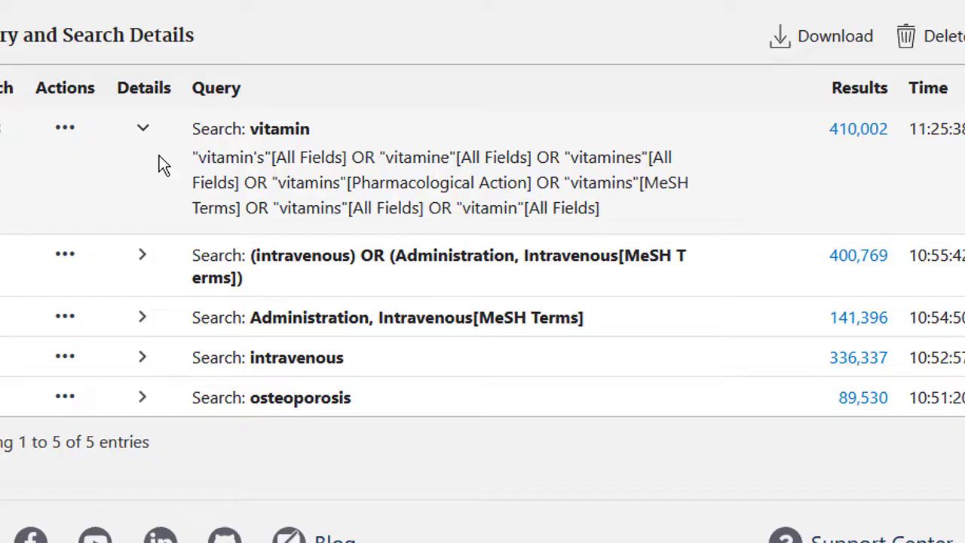
# - Replace vitamin in the query box with the expanded query details copied from the vitamin search in the history
pyautogui.moveTo(194, 156); pyautogui.dragTo(607, 211)
pyautogui.hotkey('ctrl', 'c')
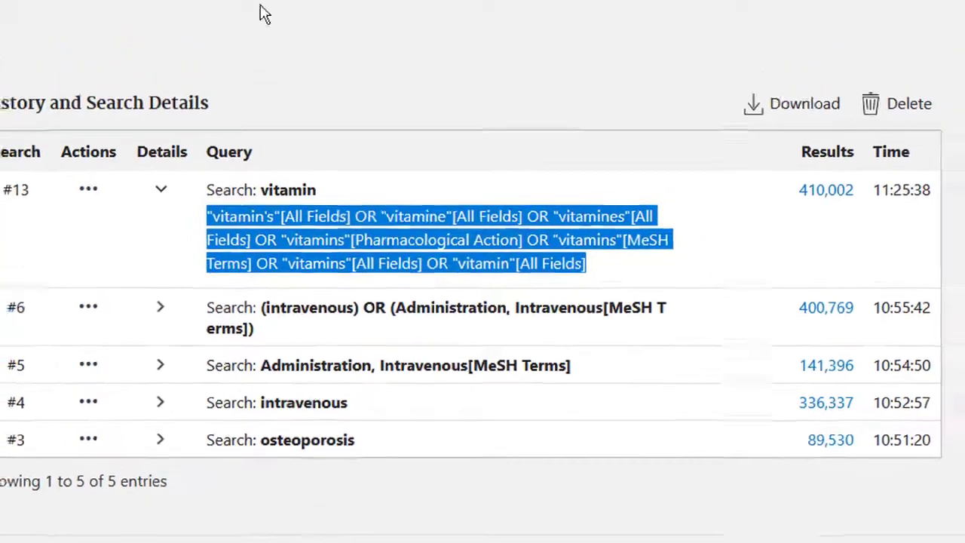
pyautogui.click(233, 121)
pyautogui.moveTo(83, 127); pyautogui.dragTo(50, 116)
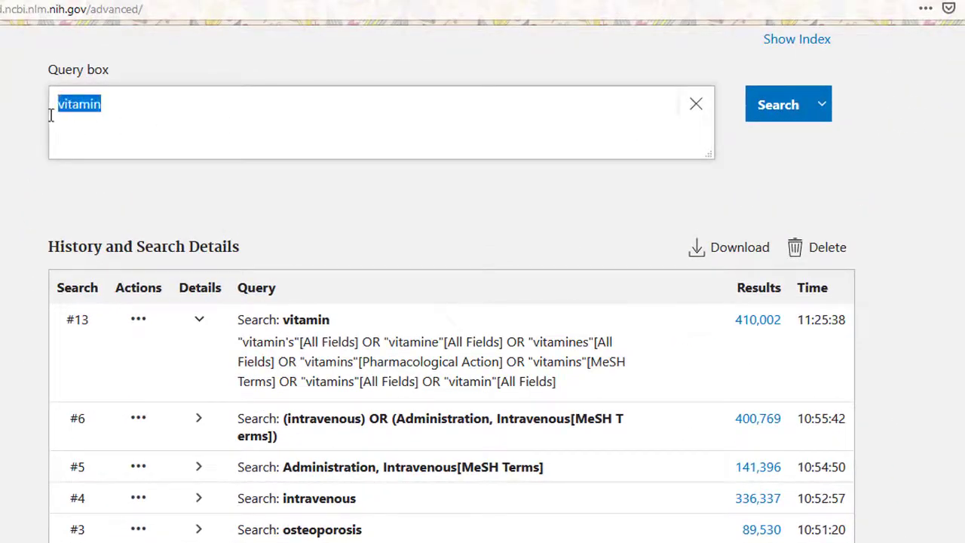
pyautogui.hotkey('ctrl', 'v')
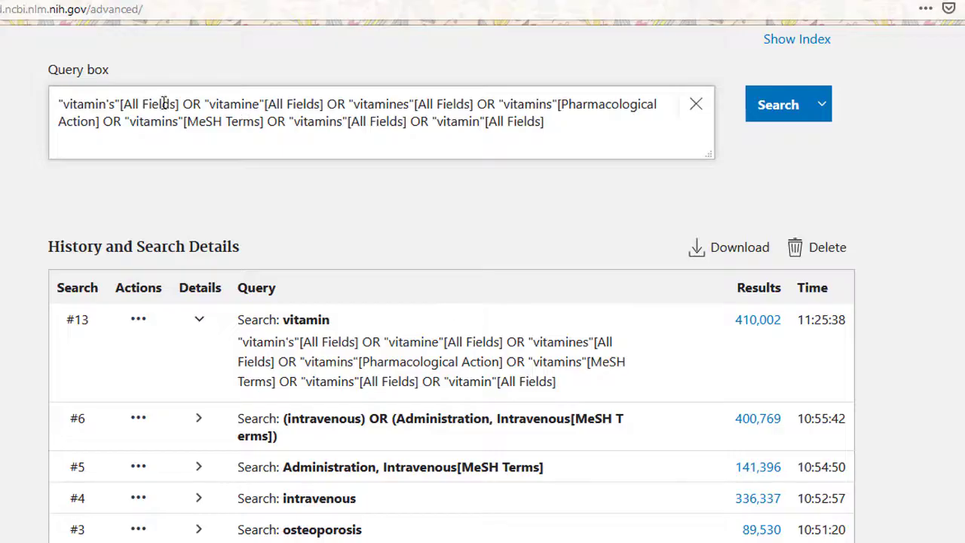
# - Trim the query to "vitamins"[MeSH Terms] OR "vitamins"[All Fields] OR "vitamin"[All Fields] and run the search
pyautogui.moveTo(60, 103); pyautogui.dragTo(126, 127)
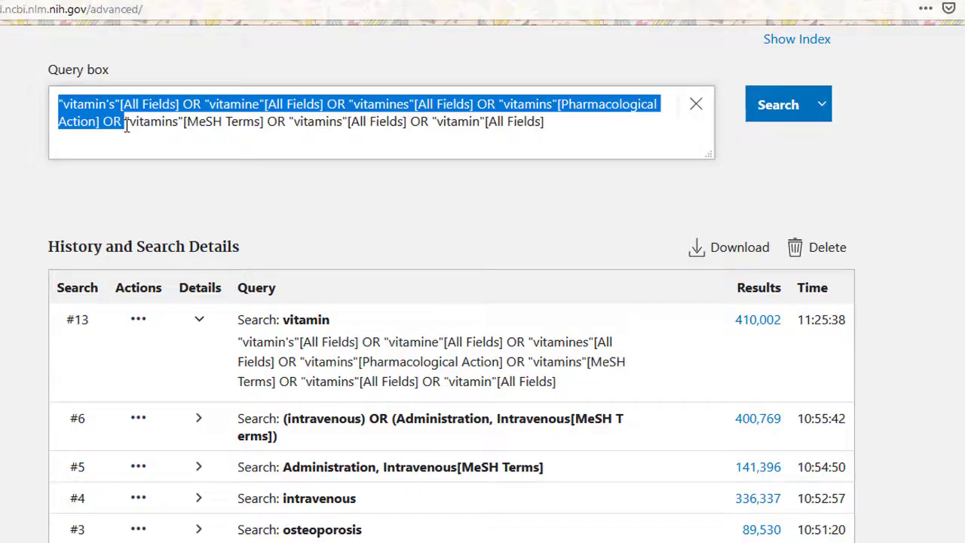
pyautogui.press('BackSpace')
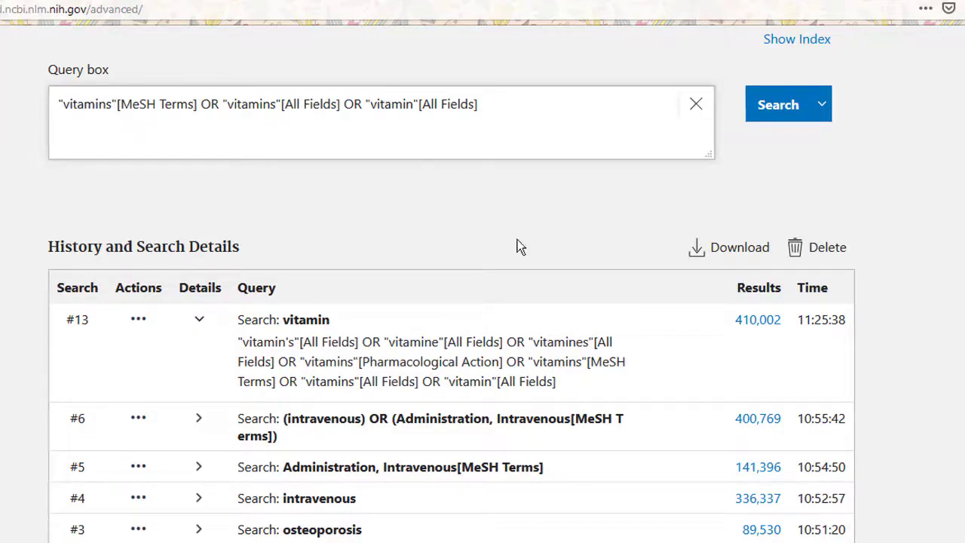
pyautogui.click(778, 107)
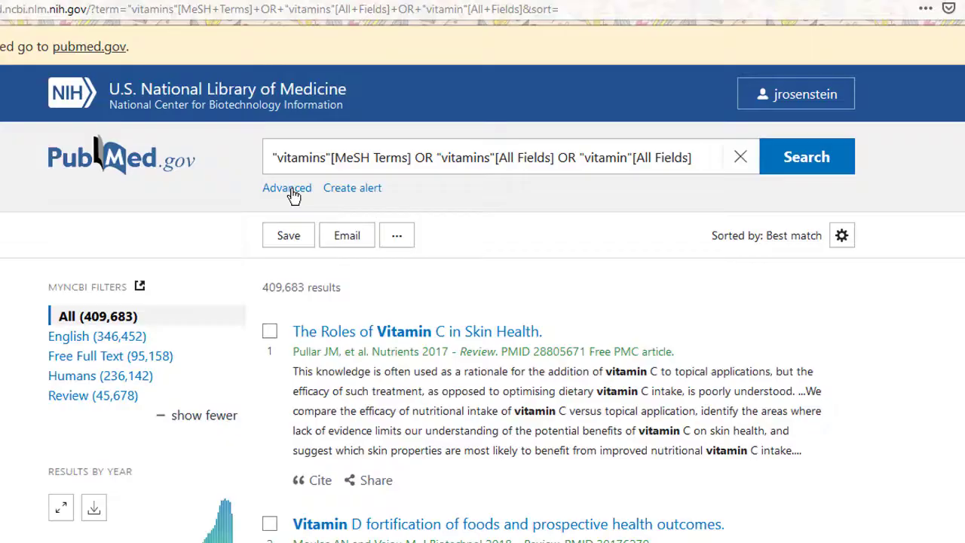
# - Delete the original vitamin search, #13, from the advanced search history
pyautogui.click(293, 195)
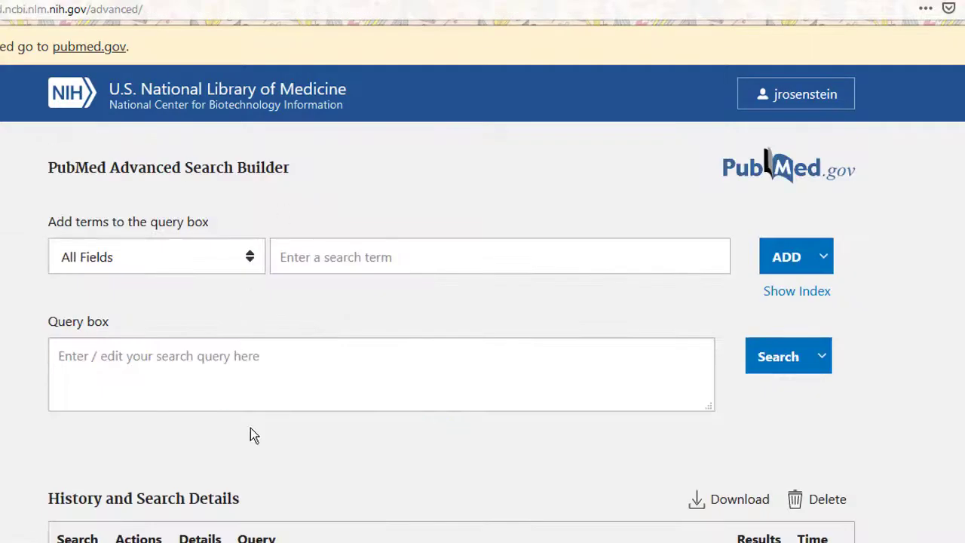
pyautogui.scroll(-3, 253, 430)
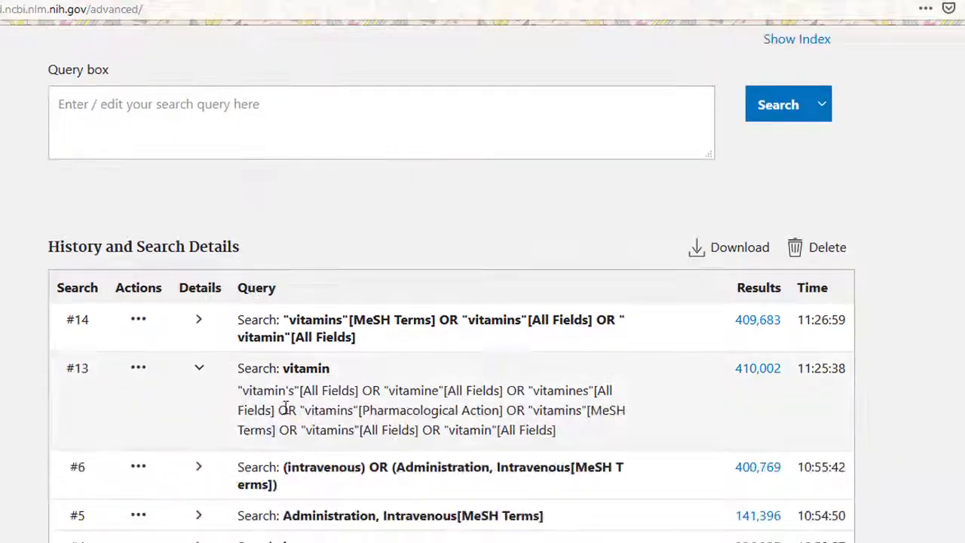
pyautogui.click(137, 369)
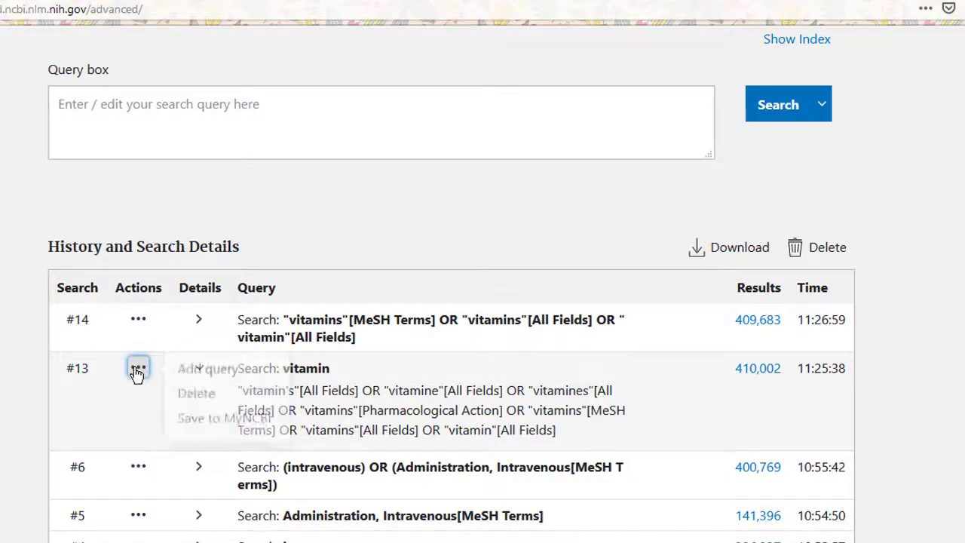
pyautogui.click(186, 400)
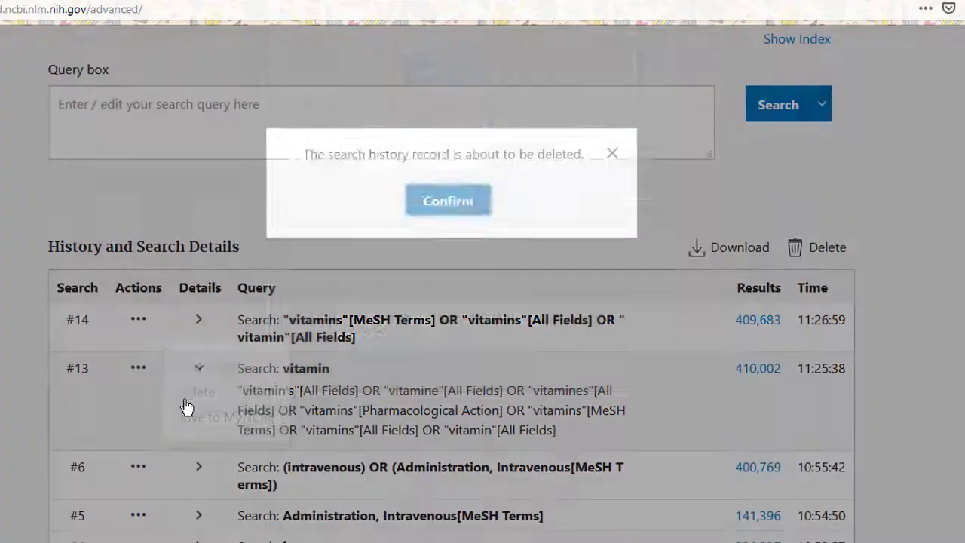
pyautogui.click(444, 441)
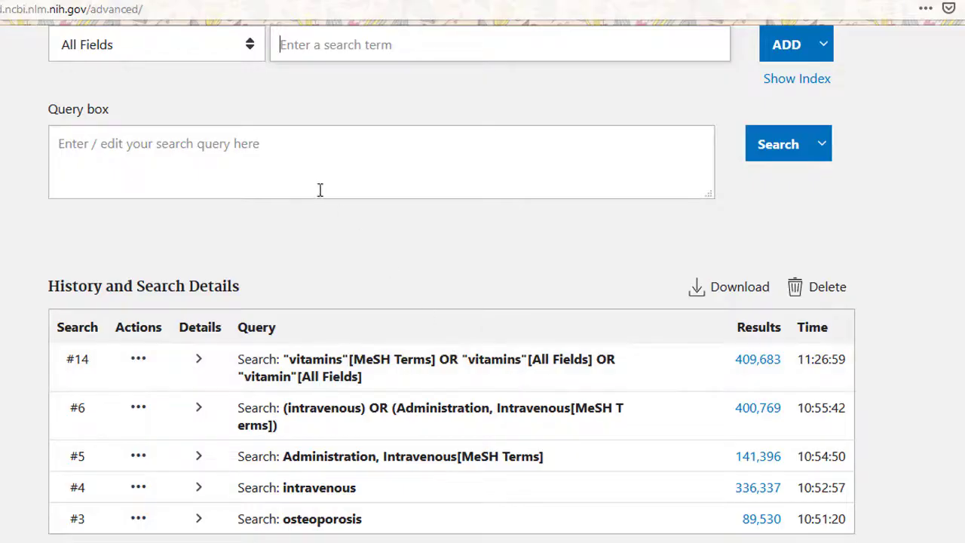
# - Run an advanced search for bone density in all fields and expand its query details in the search history
pyautogui.scroll(3, 319, 189)
pyautogui.write('bone density')
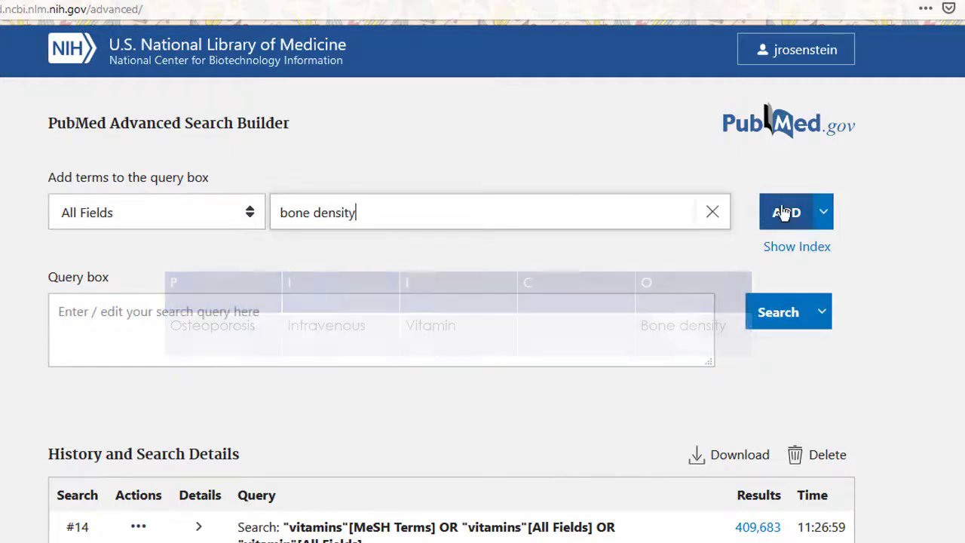
pyautogui.click(782, 212)
pyautogui.click(784, 312)
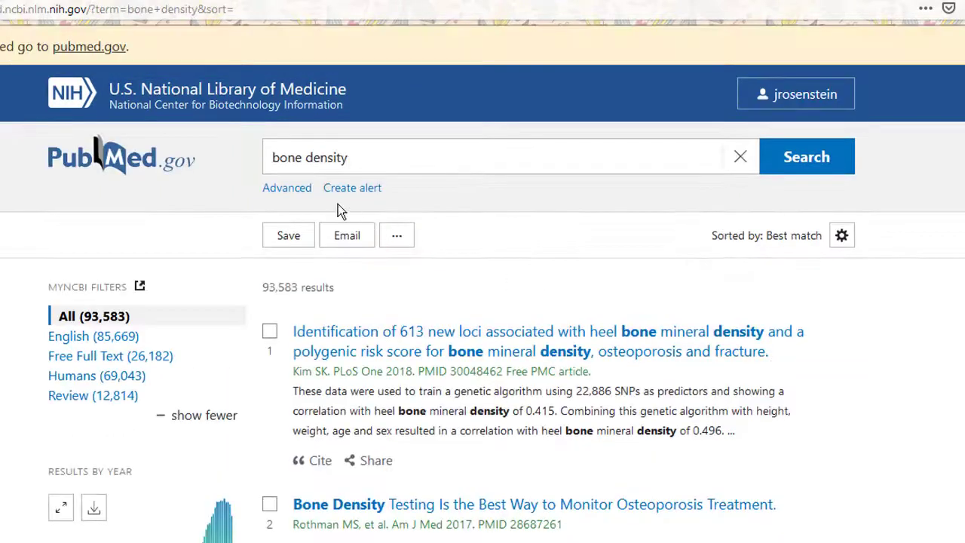
pyautogui.click(289, 189)
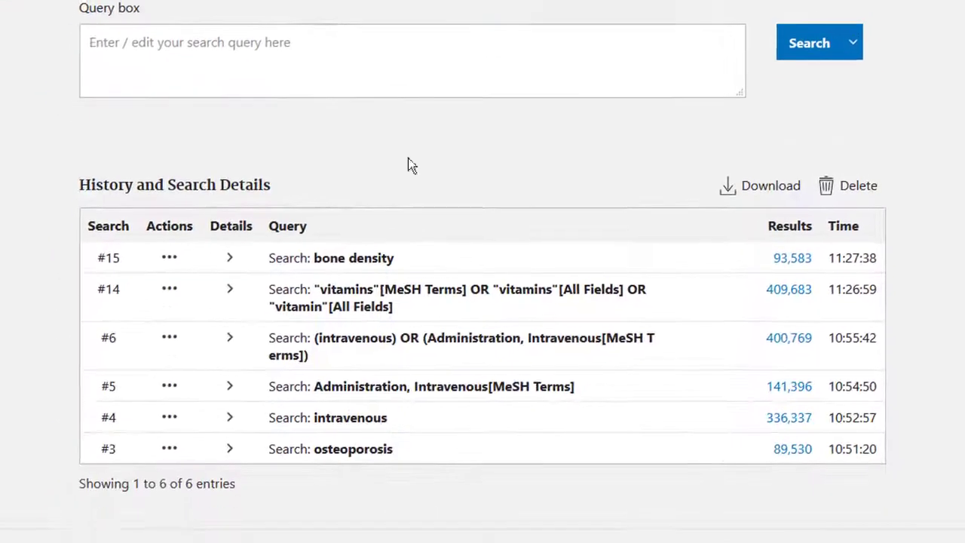
pyautogui.click(230, 257)
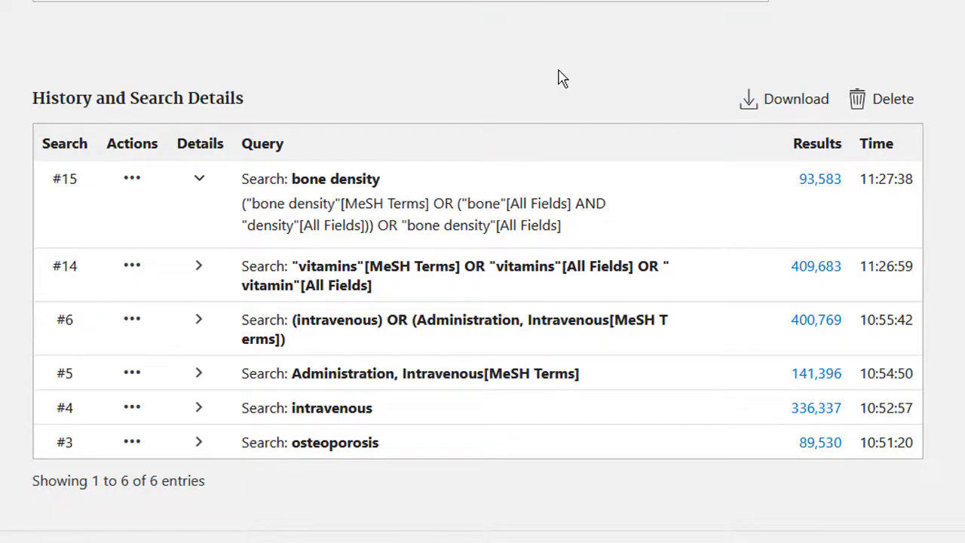
# - Combine the osteoporosis search, combined intravenous search #6, trimmed vitamins search and bone density search from the history using AND, and run the query
pyautogui.click(134, 447)
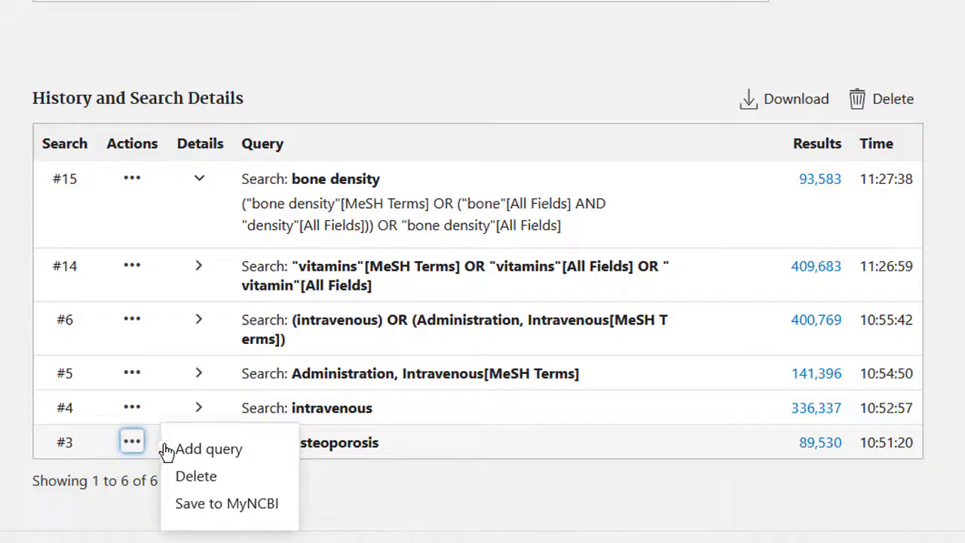
pyautogui.click(202, 451)
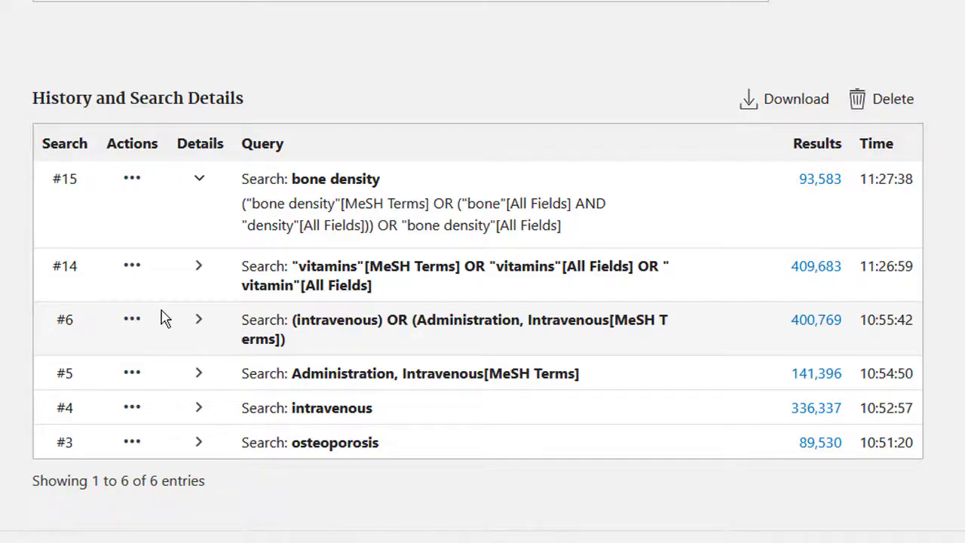
pyautogui.click(132, 320)
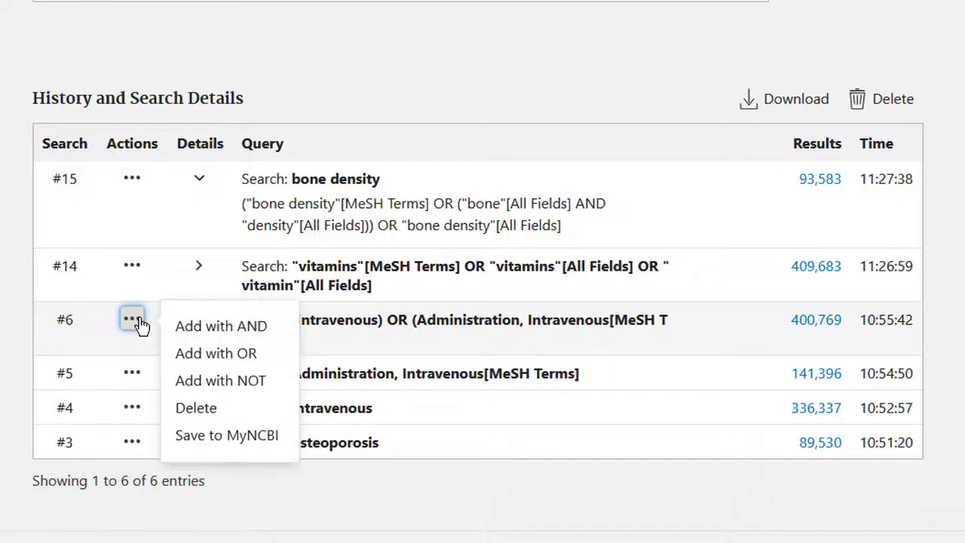
pyautogui.click(197, 330)
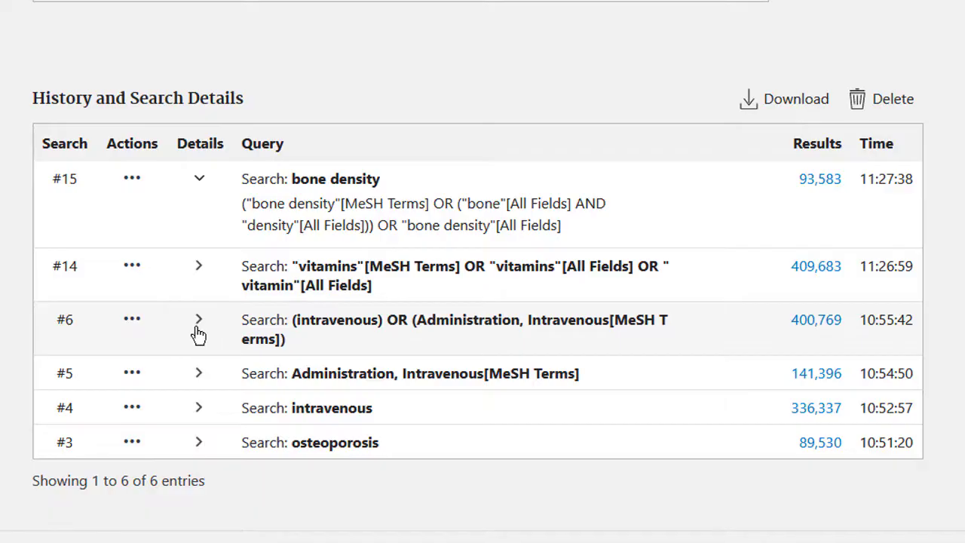
pyautogui.click(134, 270)
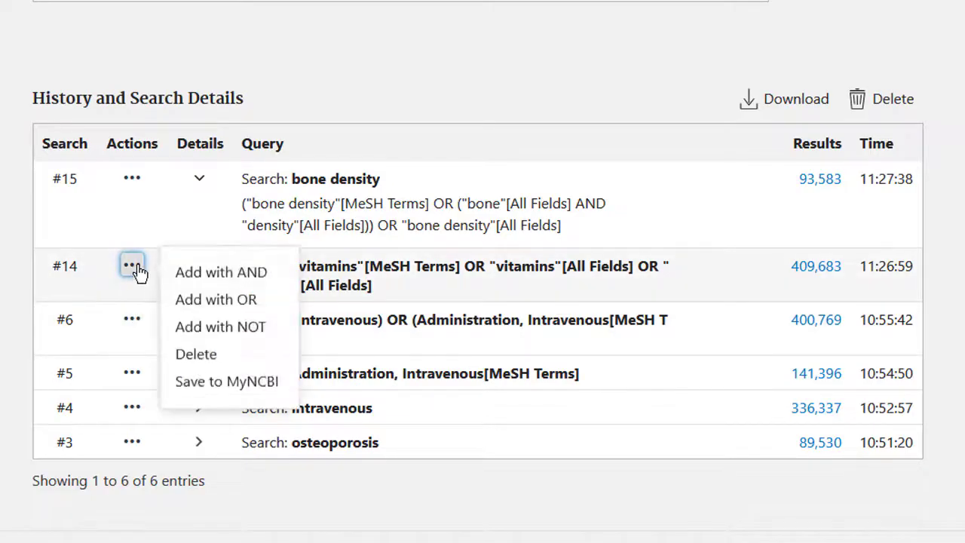
pyautogui.click(204, 279)
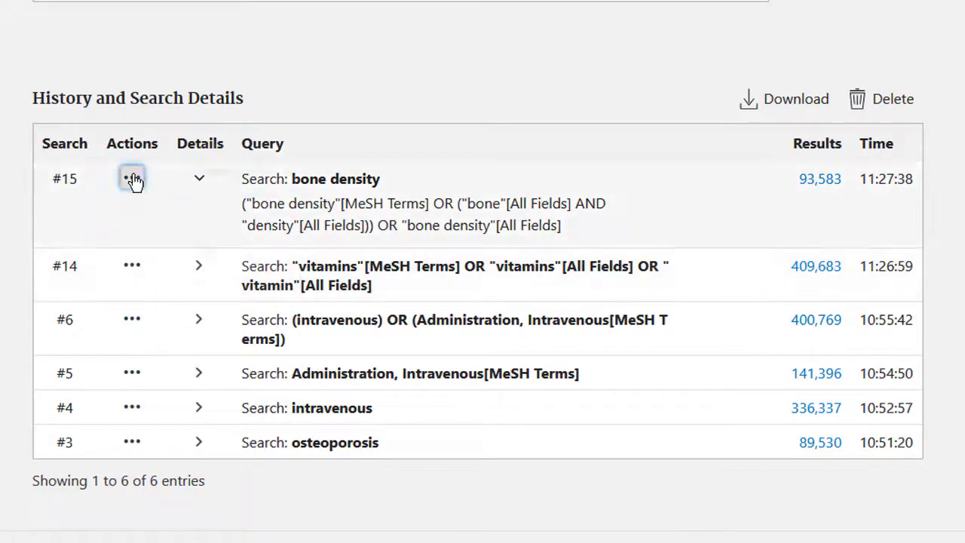
pyautogui.click(132, 179)
pyautogui.click(185, 188)
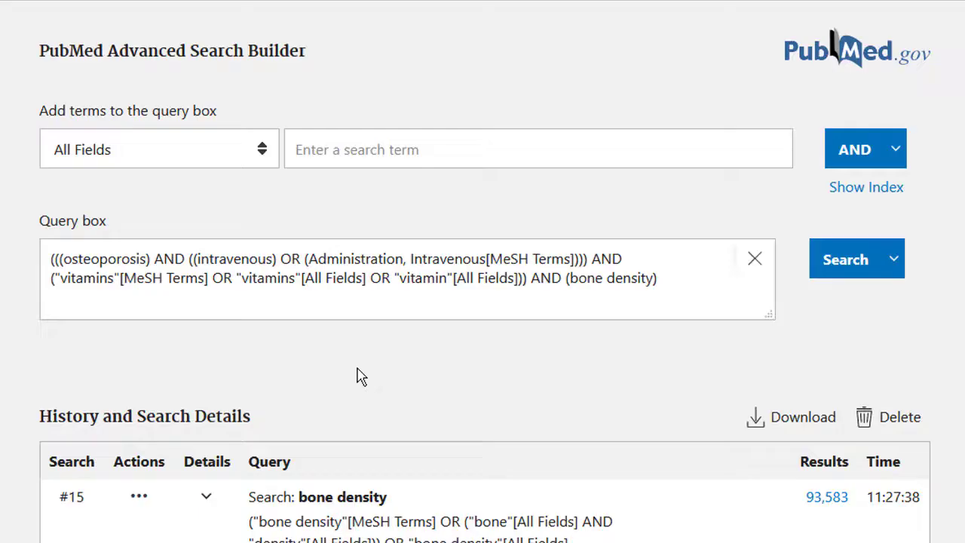
pyautogui.click(841, 258)
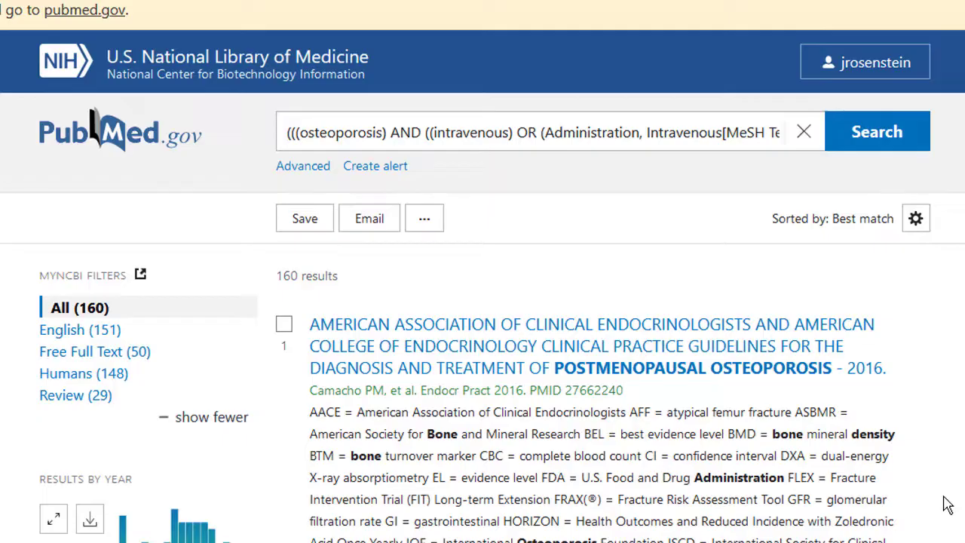
# - Limit the results to English articles published within the last 5 years
pyautogui.scroll(-3, 947, 505)
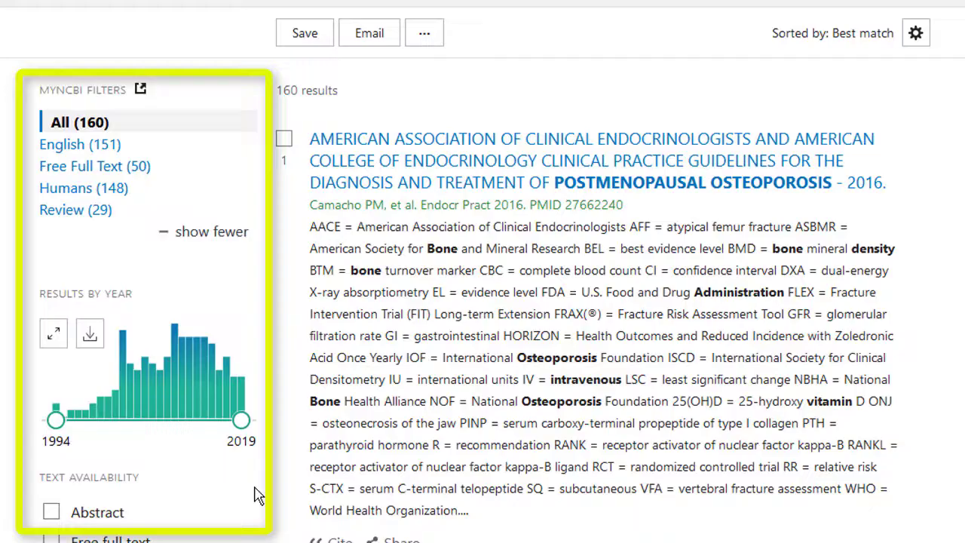
pyautogui.click(79, 147)
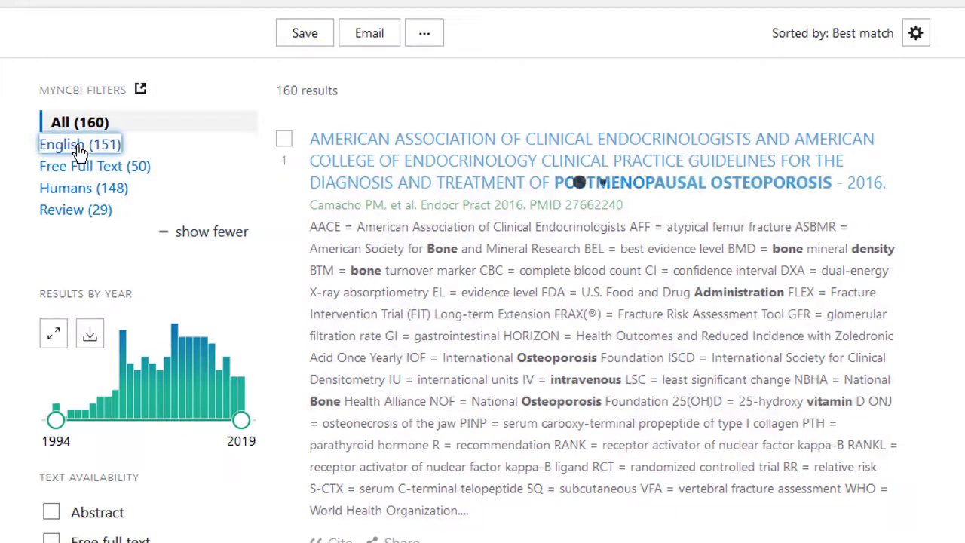
pyautogui.scroll(-4, 155, 420)
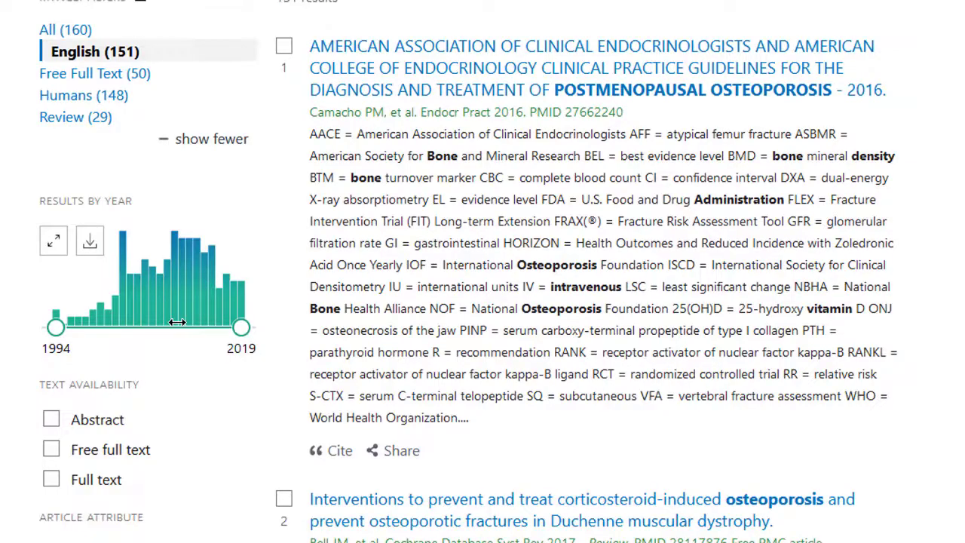
pyautogui.scroll(-6, 190, 390)
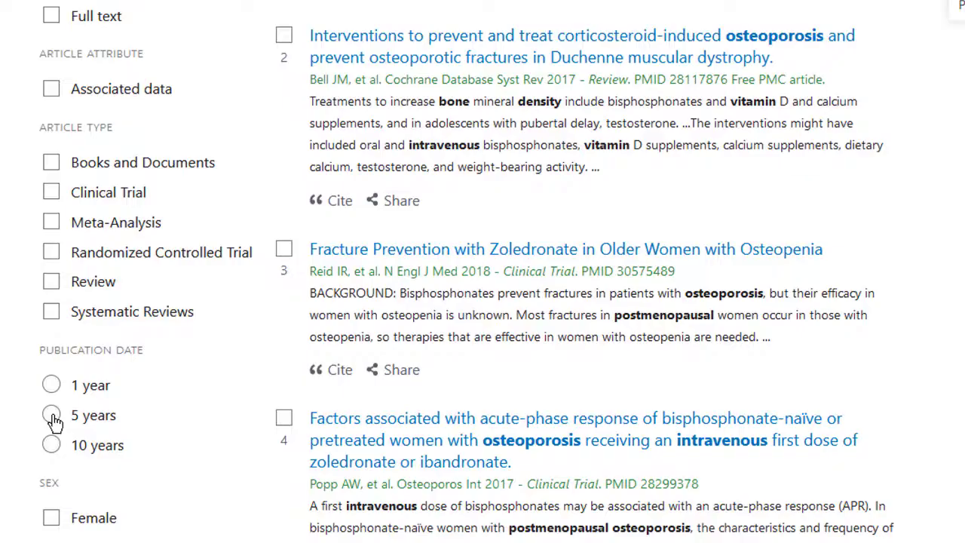
pyautogui.click(52, 416)
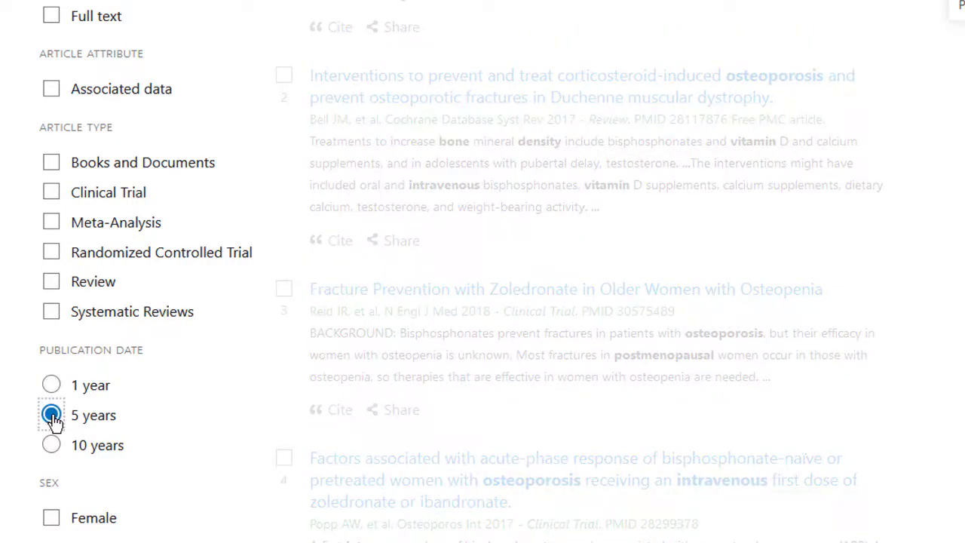
# - Review the Sex and Age categories of the additional filters, with Aged: 65+ years selected for display in the filter list
pyautogui.scroll(-10, 162, 491)
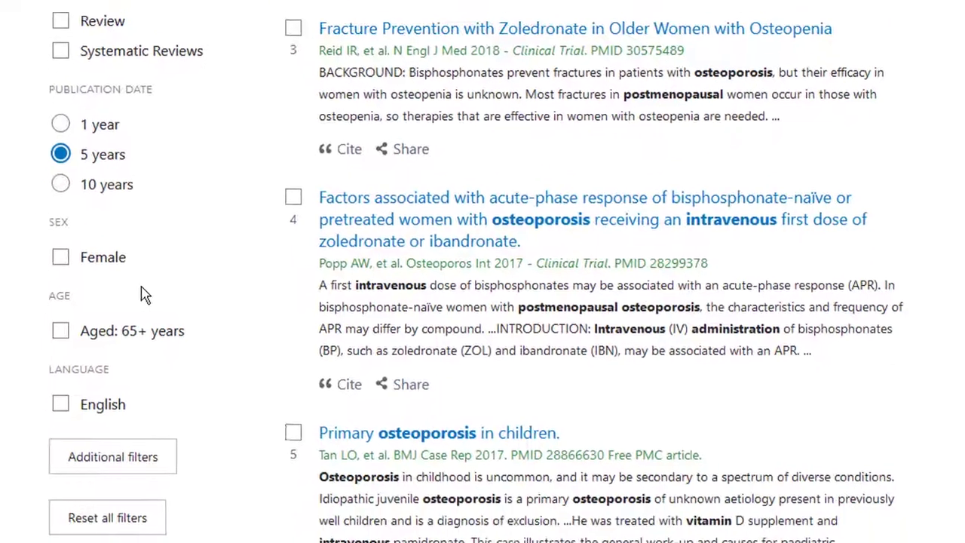
pyautogui.click(152, 439)
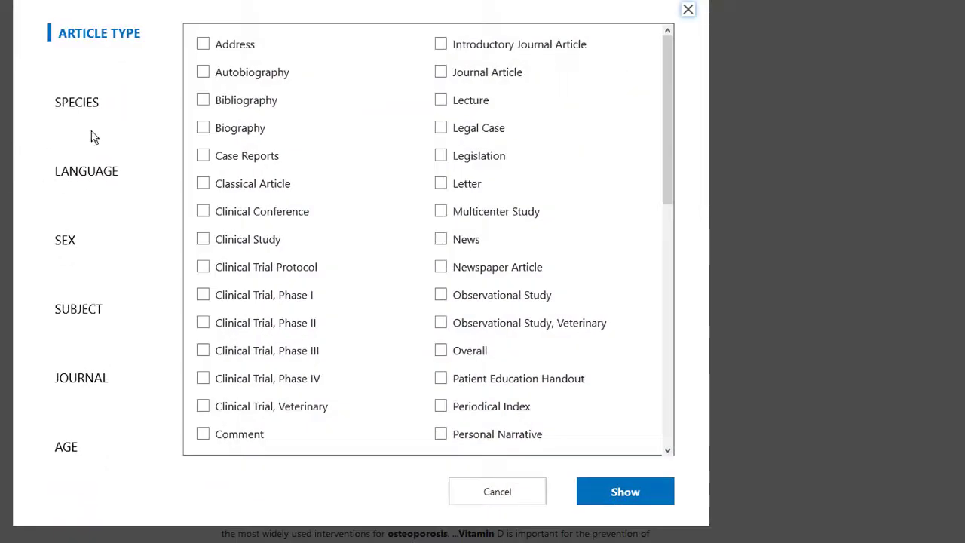
pyautogui.click(67, 242)
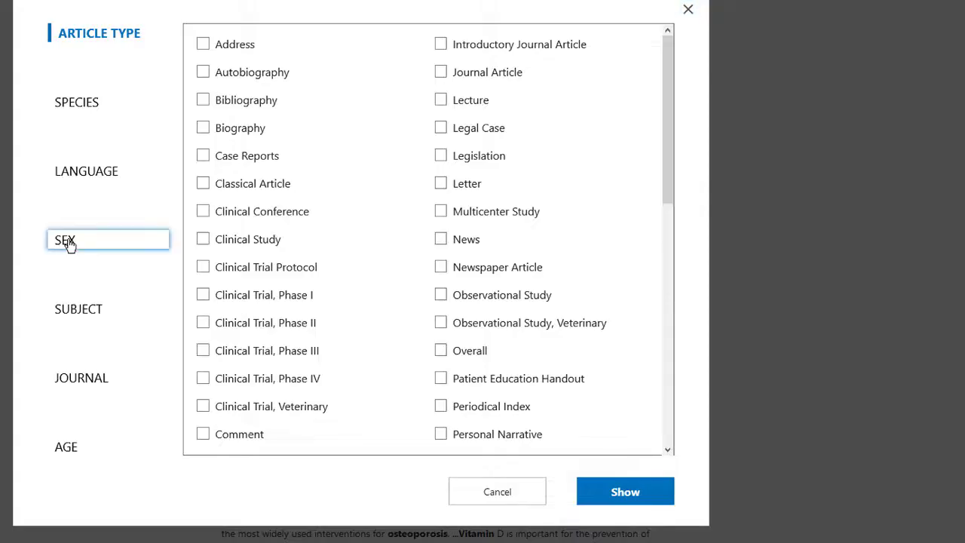
pyautogui.click(79, 449)
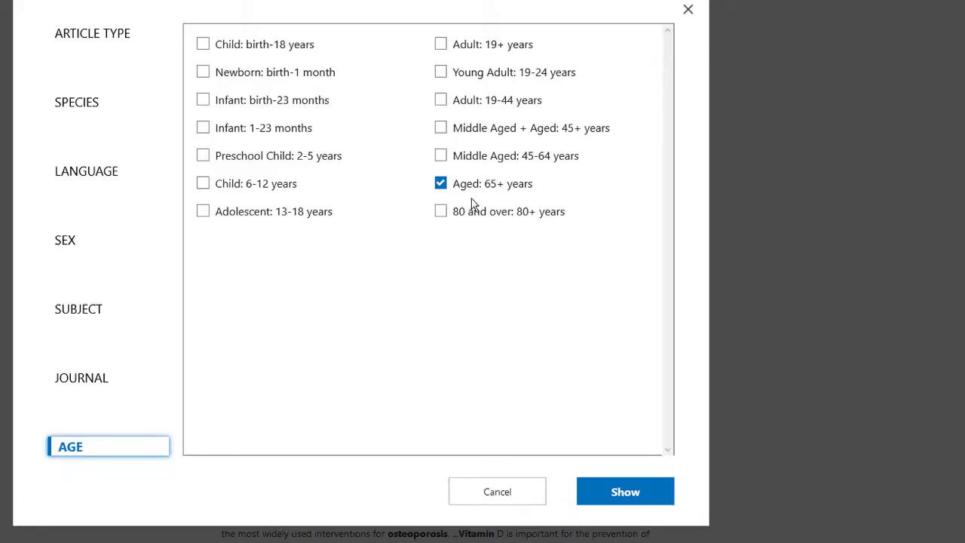
pyautogui.click(626, 498)
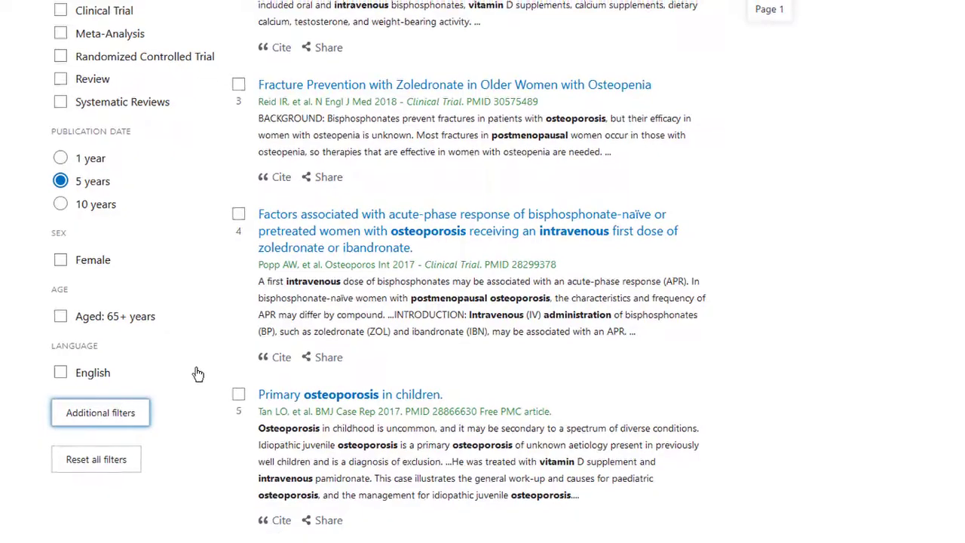
# - Restrict the results to the Female and Aged: 65+ years filters
pyautogui.click(61, 260)
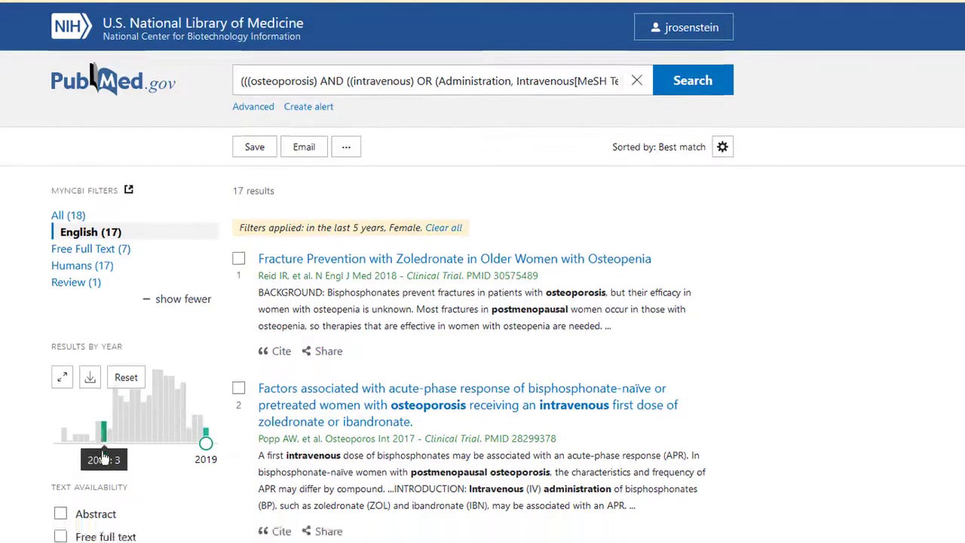
pyautogui.scroll(-5, 103, 456)
pyautogui.click(61, 530)
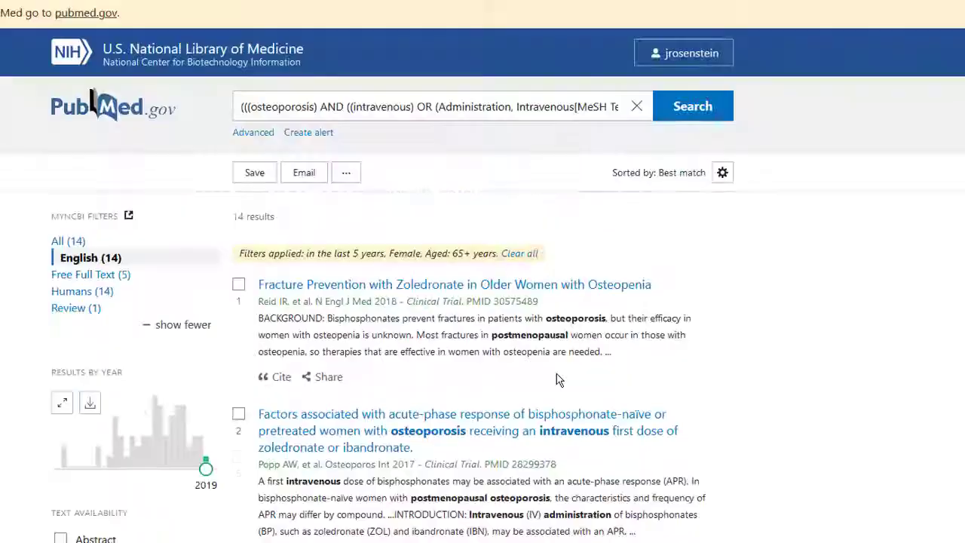
# - Open the MOVER study article on monthly injectable ibandronate from the results and look up its full-text sources through the Search for Item link
pyautogui.scroll(-1, 781, 388)
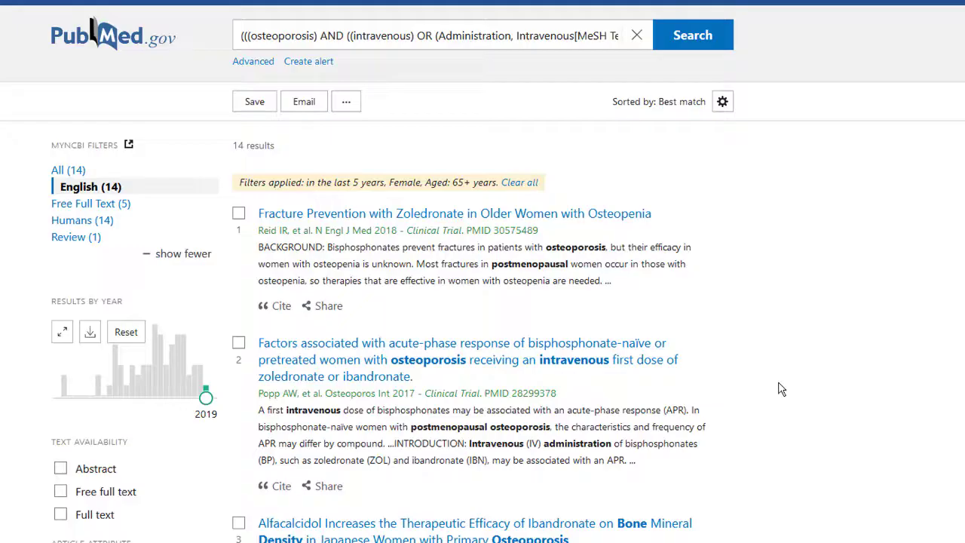
pyautogui.scroll(-15, 781, 389)
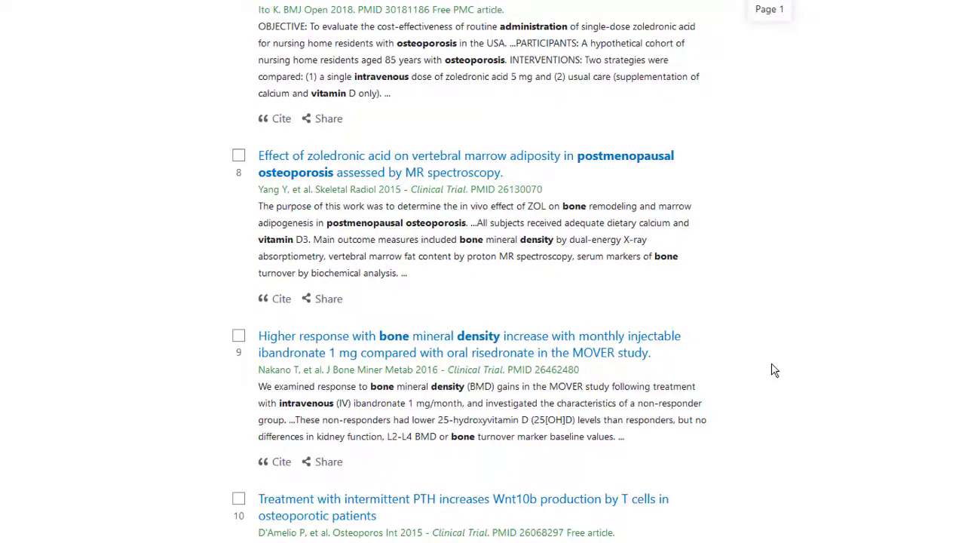
pyautogui.click(551, 342)
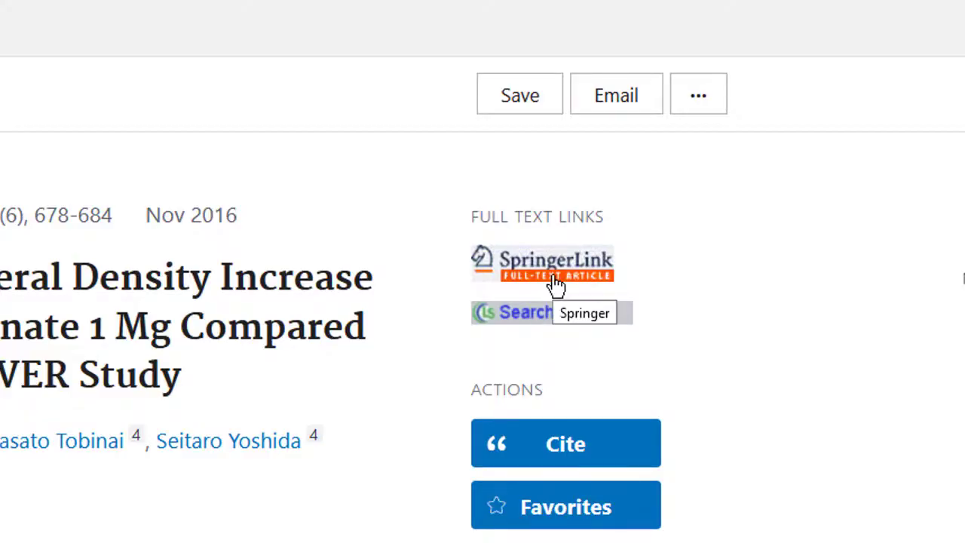
pyautogui.click(585, 329)
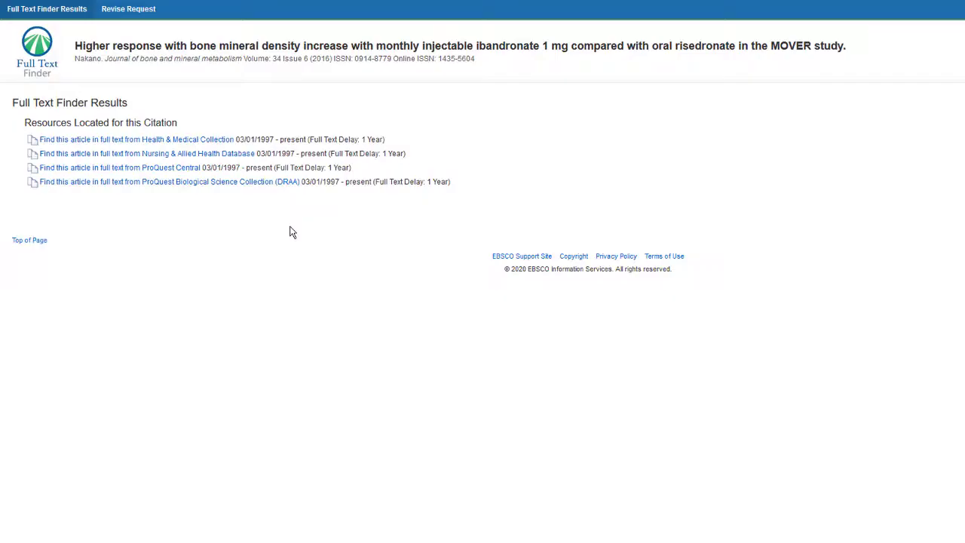
# - Return from the MOVER study article to the filtered search results and look through the list
pyautogui.scroll(3, 293, 232)
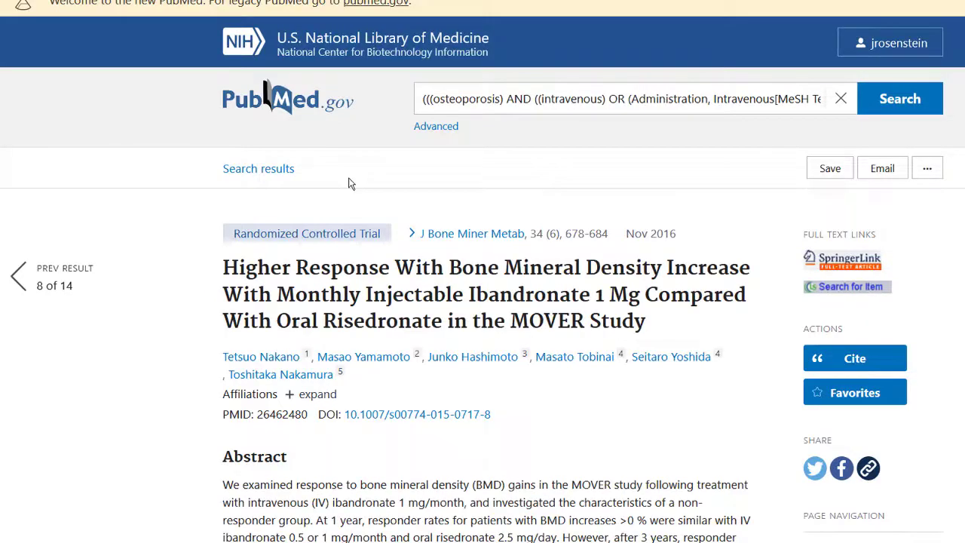
pyautogui.click(263, 176)
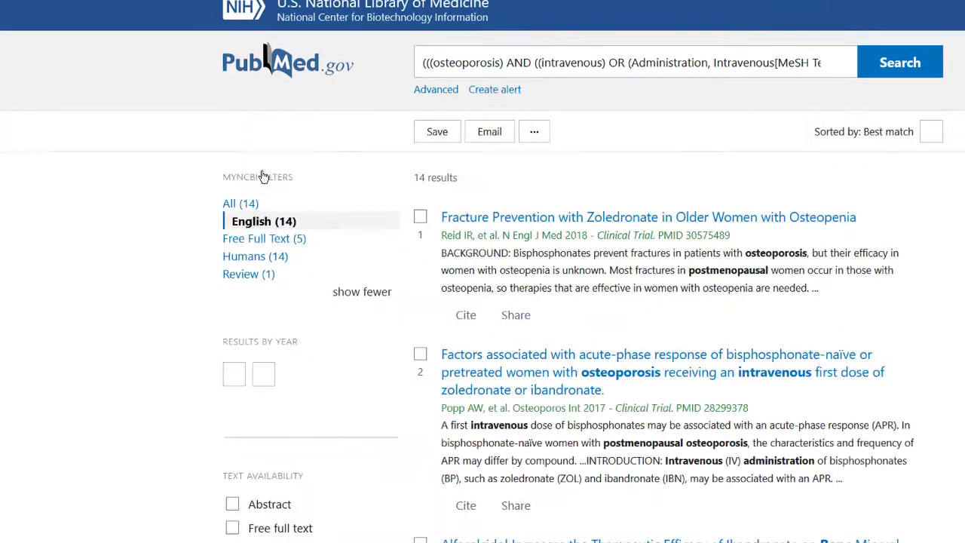
pyautogui.scroll(15, 455, 271)
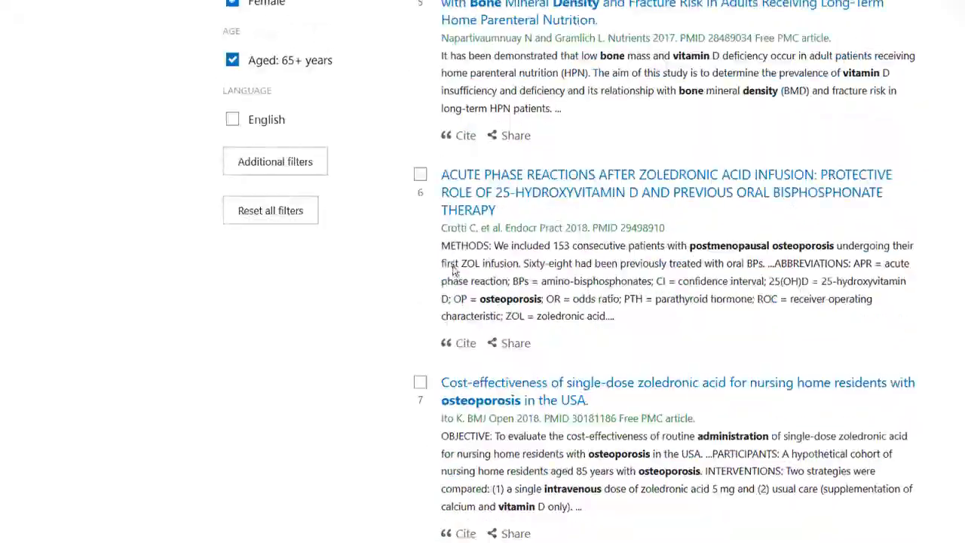
pyautogui.scroll(5, 455, 272)
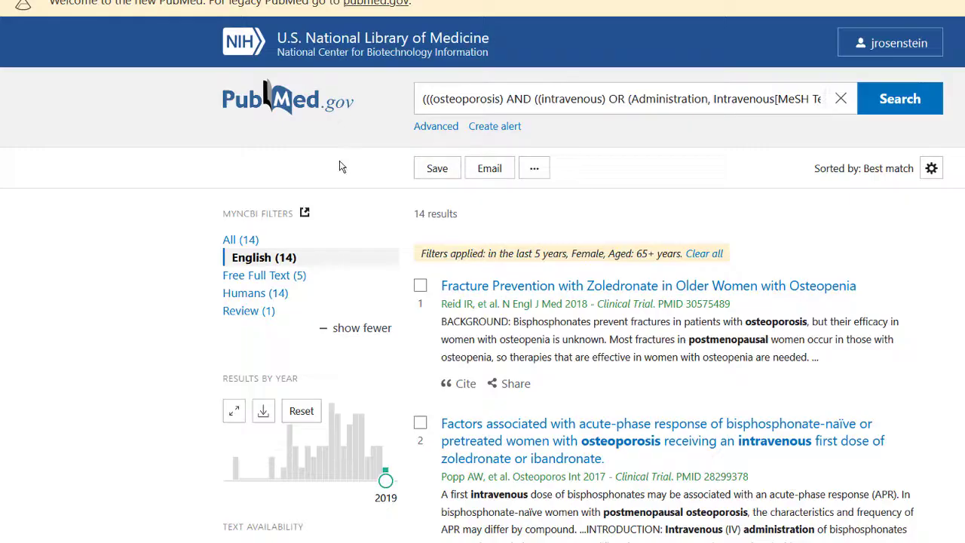
# - Go to the PubMed home page, open the FAQs & User Guide, and review its FAQs and Search PubMed topics
pyautogui.click(313, 108)
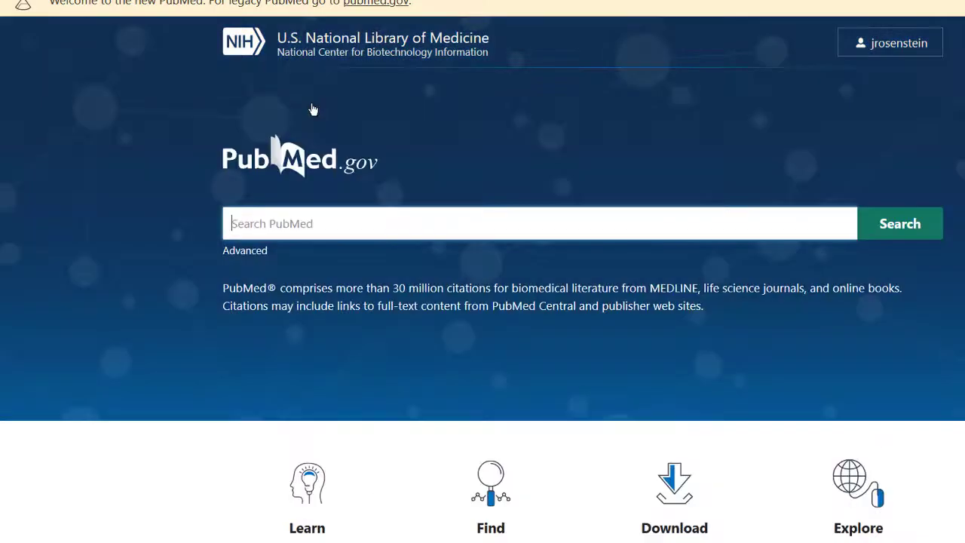
pyautogui.scroll(-4, 516, 289)
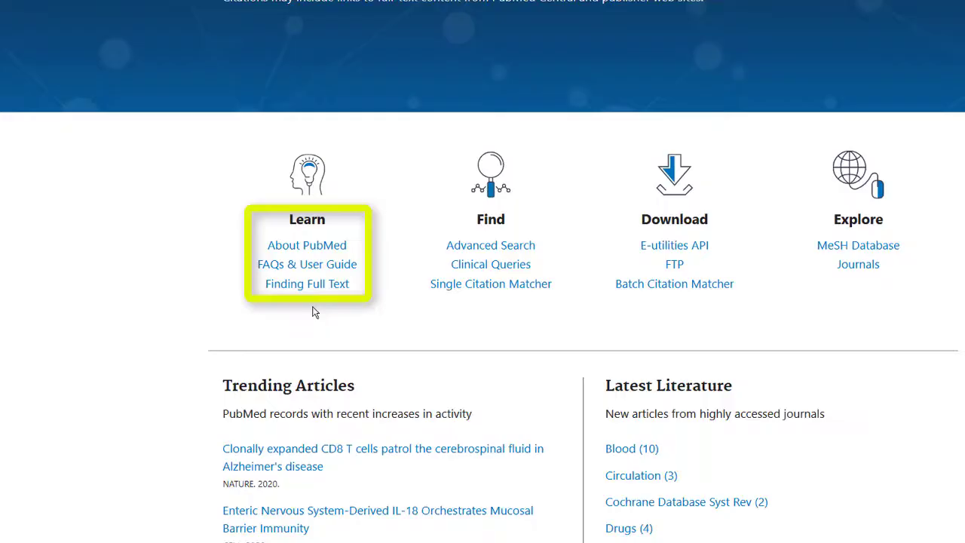
pyautogui.click(317, 270)
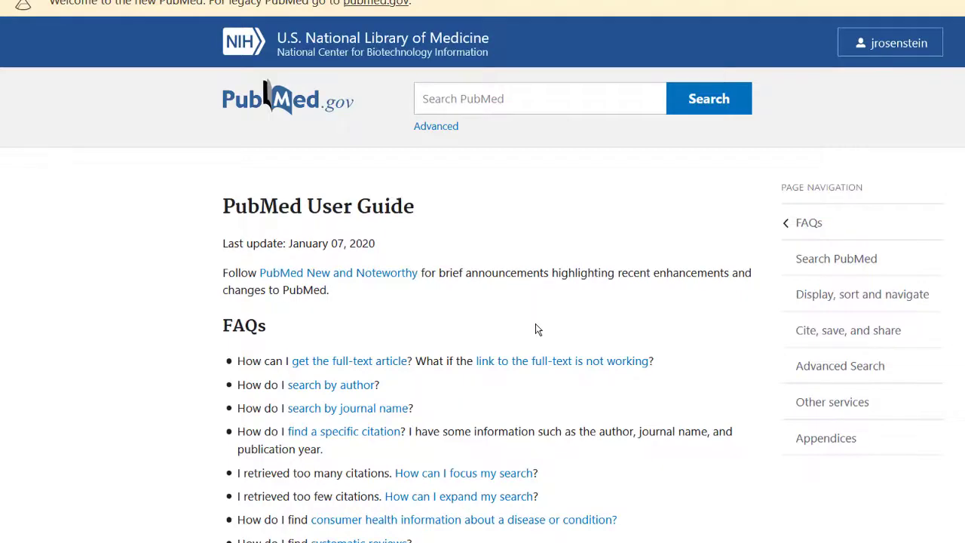
pyautogui.scroll(-5, 536, 329)
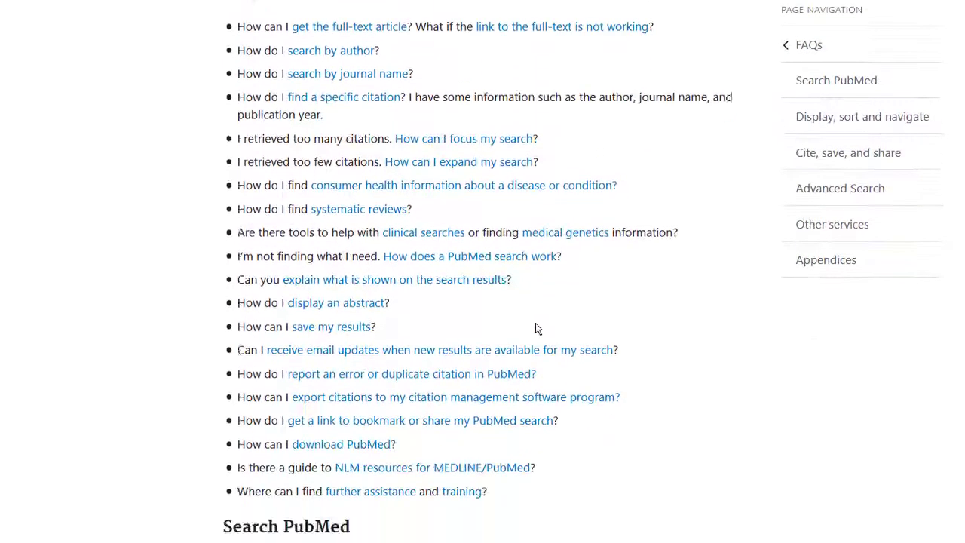
pyautogui.scroll(-3, 537, 328)
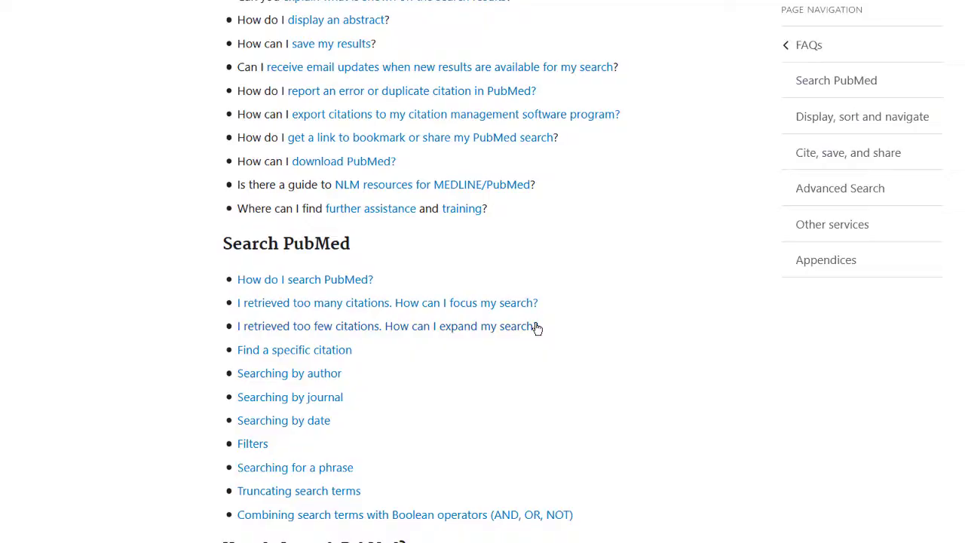